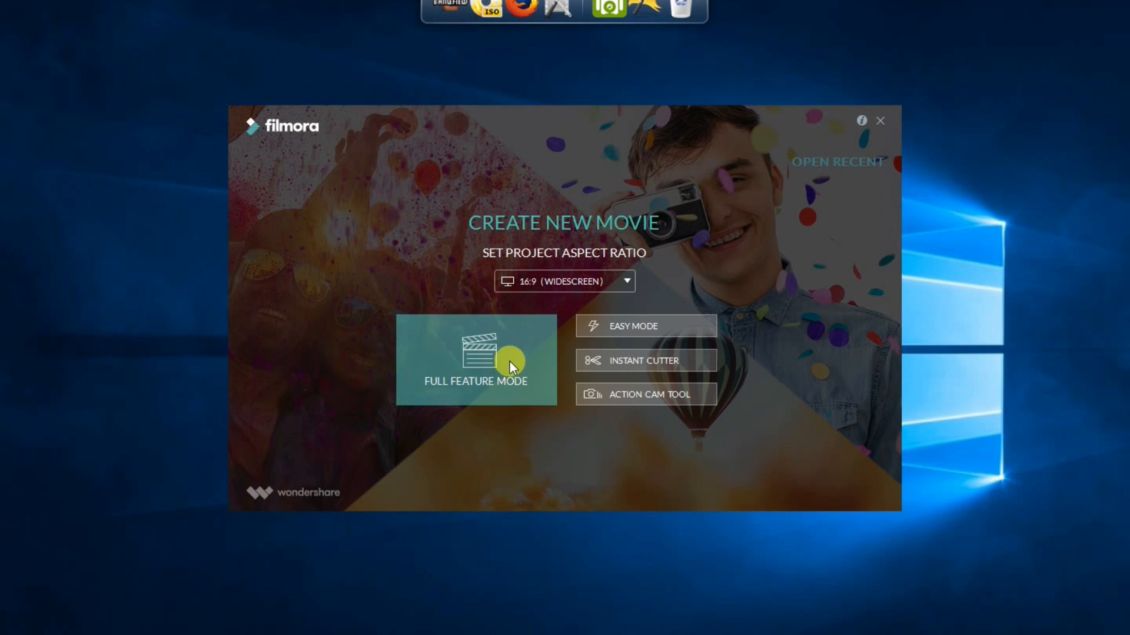
Start a 16:9 project in full feature mode and remove VIDEO0233, VIDEO0235, Gmail-AI, the ice_video clip and the ice_screenshot image from the media album.
{"action": "left_click", "coordinate": [494, 354]}
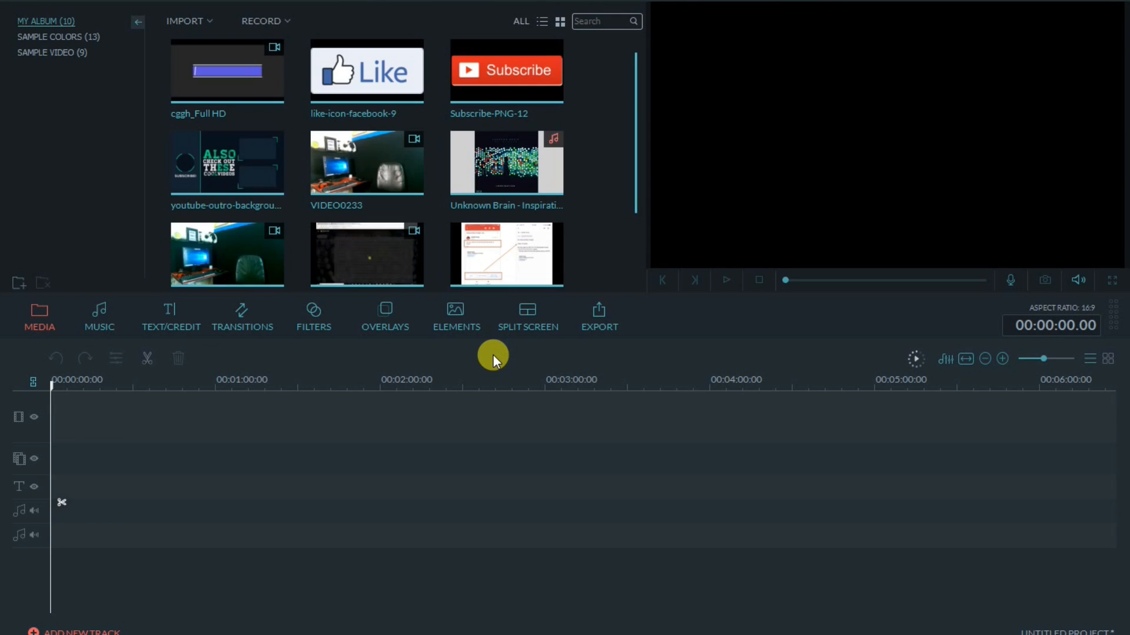
{"action": "left_click_drag", "start_coordinate": [634, 87], "coordinate": [640, 202]}
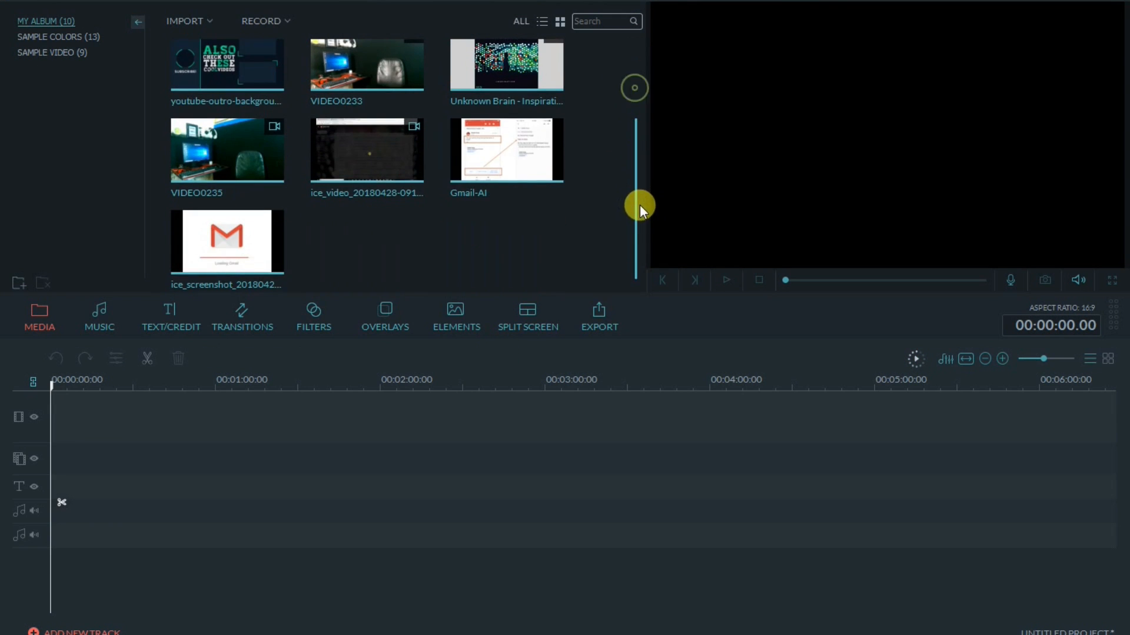
{"action": "left_click_drag", "start_coordinate": [600, 249], "coordinate": [210, 136]}
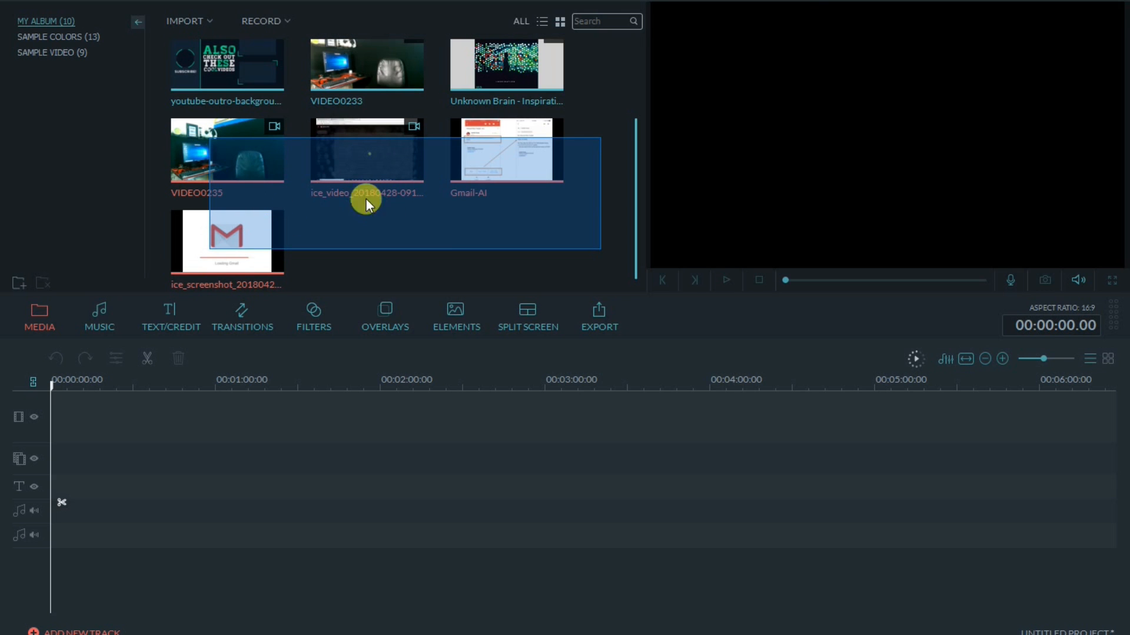
{"action": "right_click", "coordinate": [223, 140]}
{"action": "left_click", "coordinate": [274, 255]}
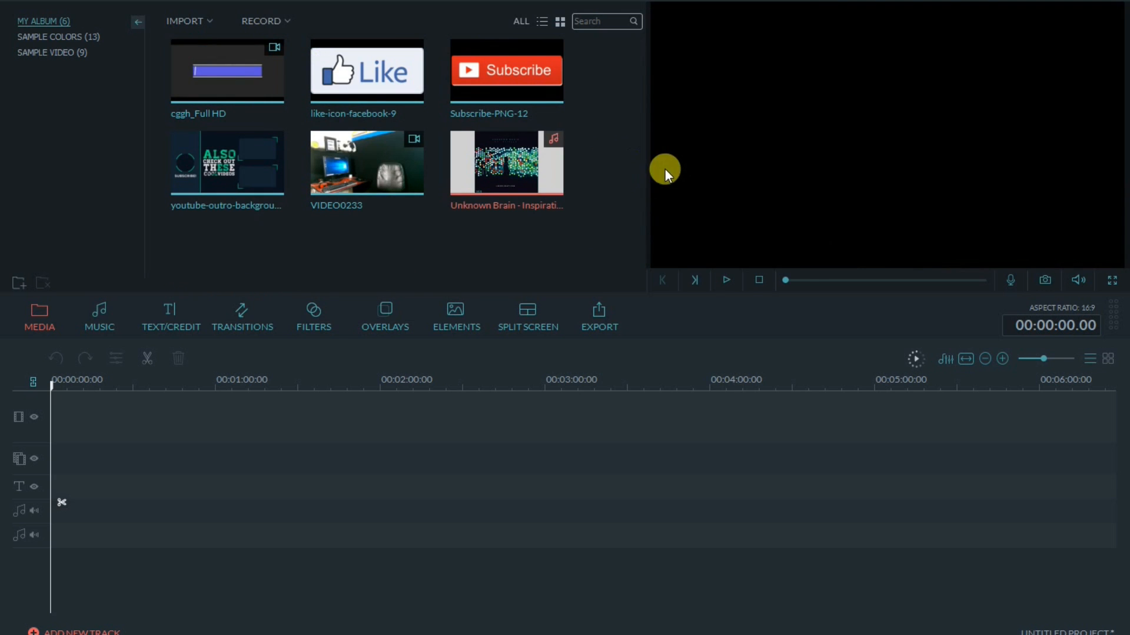
{"action": "left_click", "coordinate": [331, 175]}
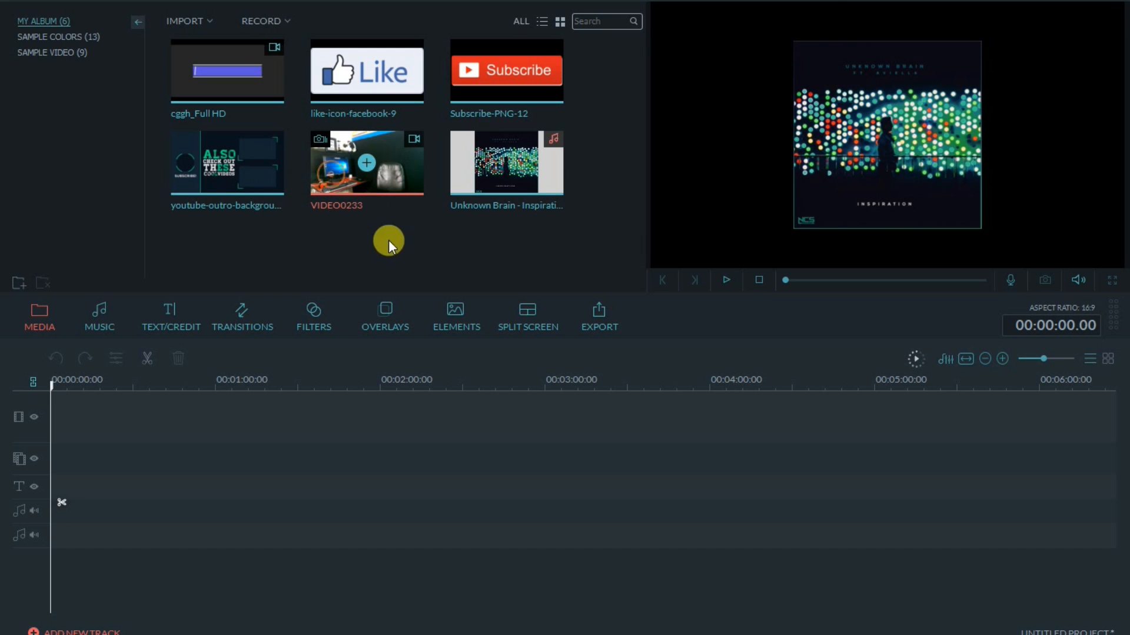
{"action": "right_click", "coordinate": [331, 178]}
{"action": "left_click", "coordinate": [377, 292]}
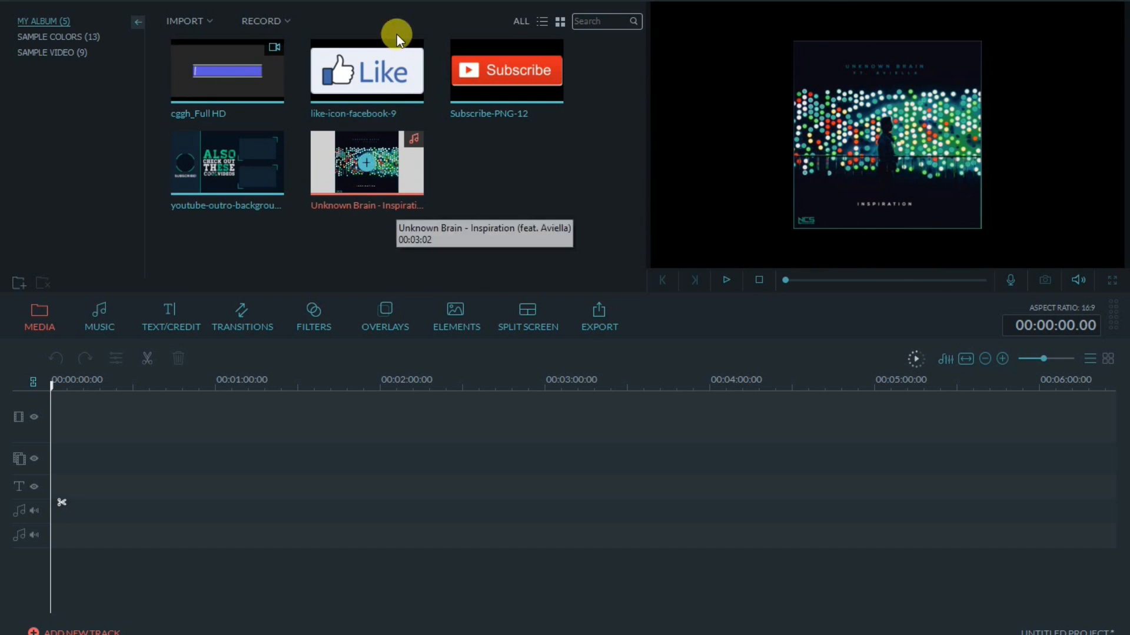
{"action": "left_click", "coordinate": [195, 181]}
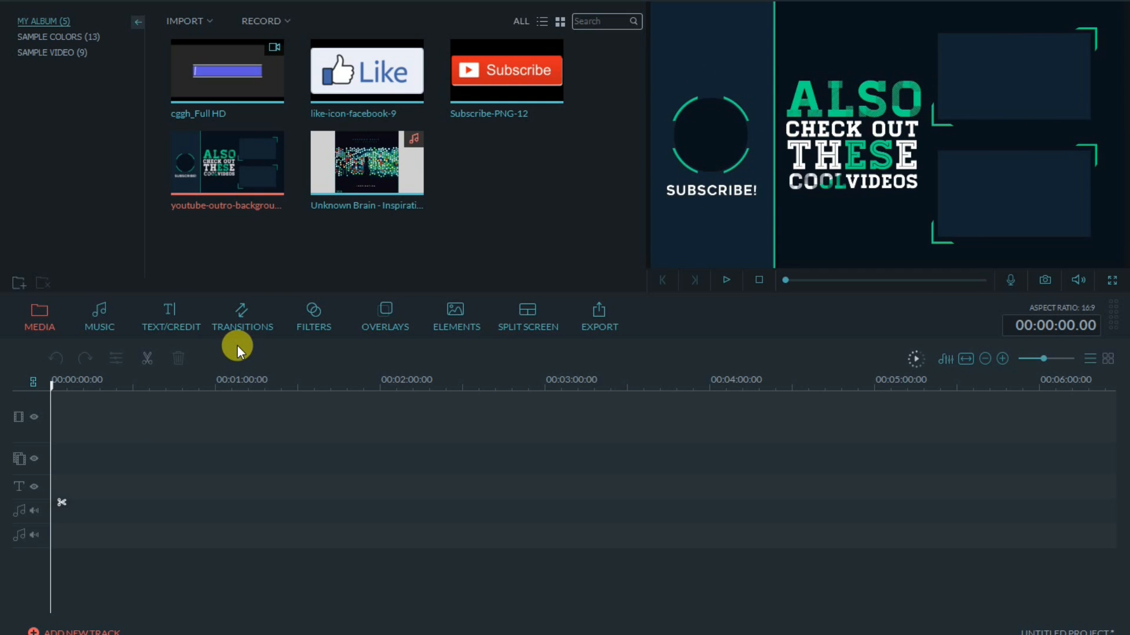
{"action": "left_click", "coordinate": [468, 243]}
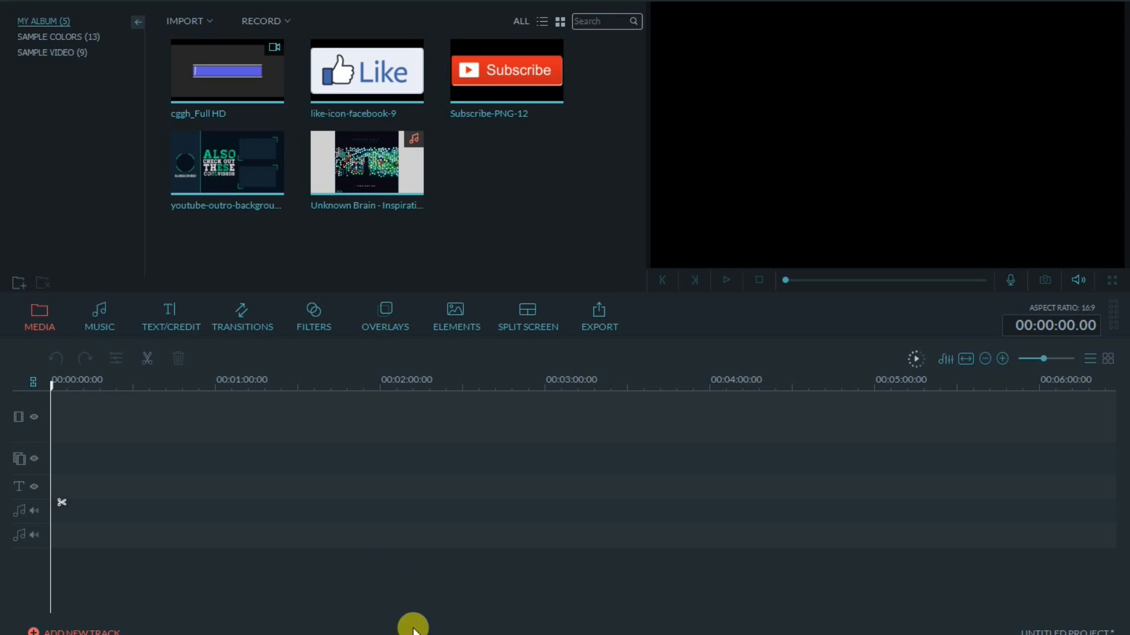
Import VIDEO0236 into the media album from the Downloads > SHAREit > HTC One > video folder in File Explorer.
{"action": "key", "text": "super+e"}
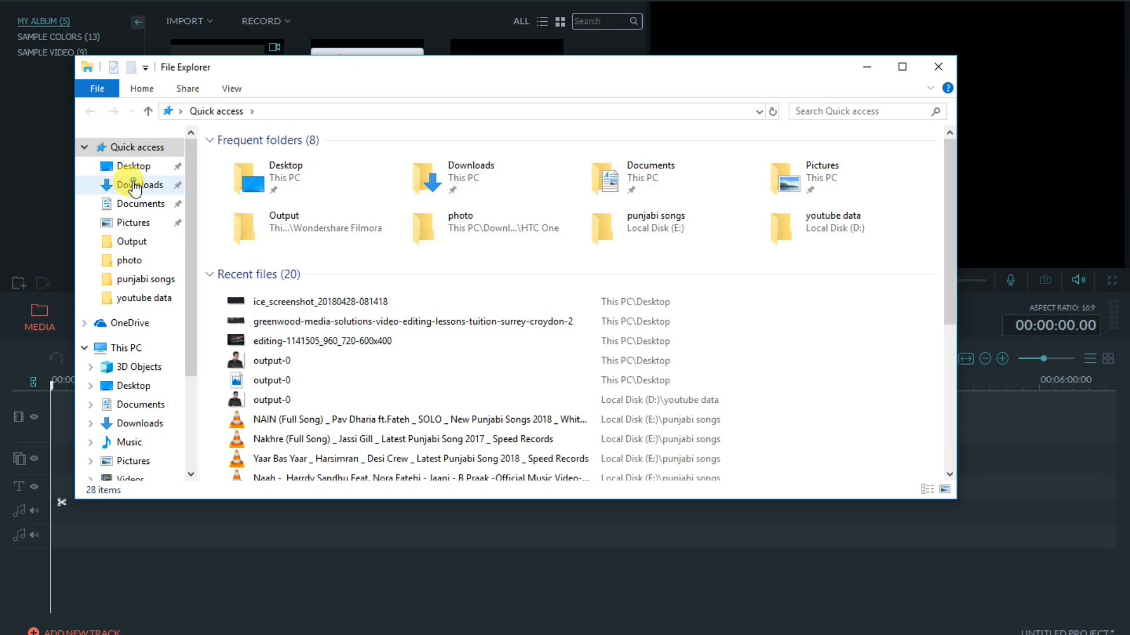
{"action": "left_click", "coordinate": [124, 186]}
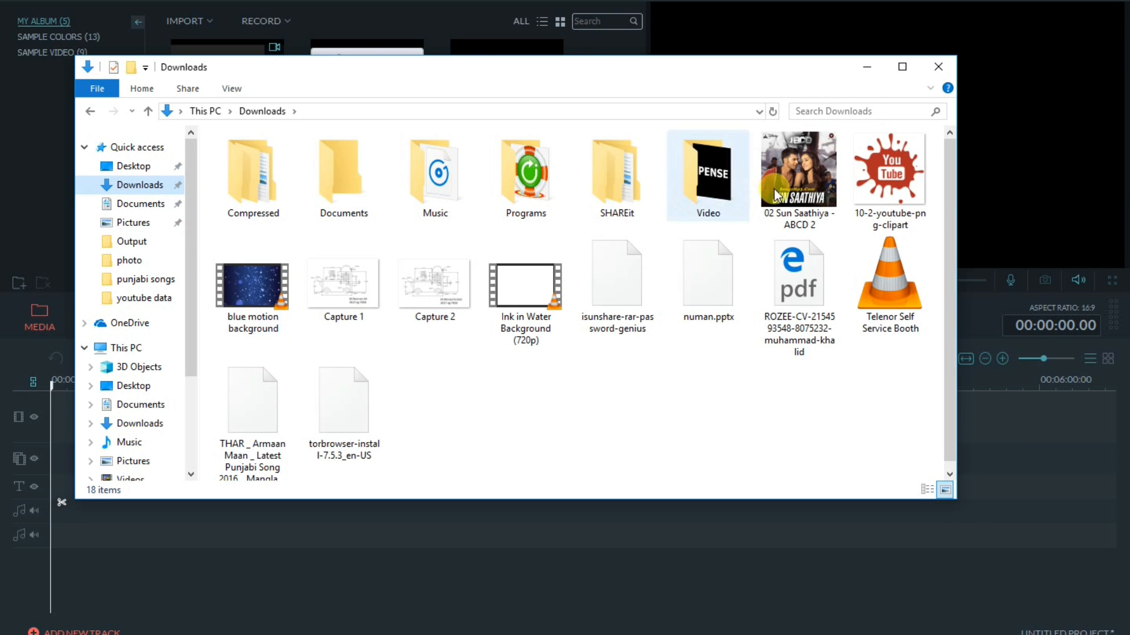
{"action": "double_click", "coordinate": [633, 186]}
{"action": "left_click", "coordinate": [260, 160]}
{"action": "double_click", "coordinate": [260, 160]}
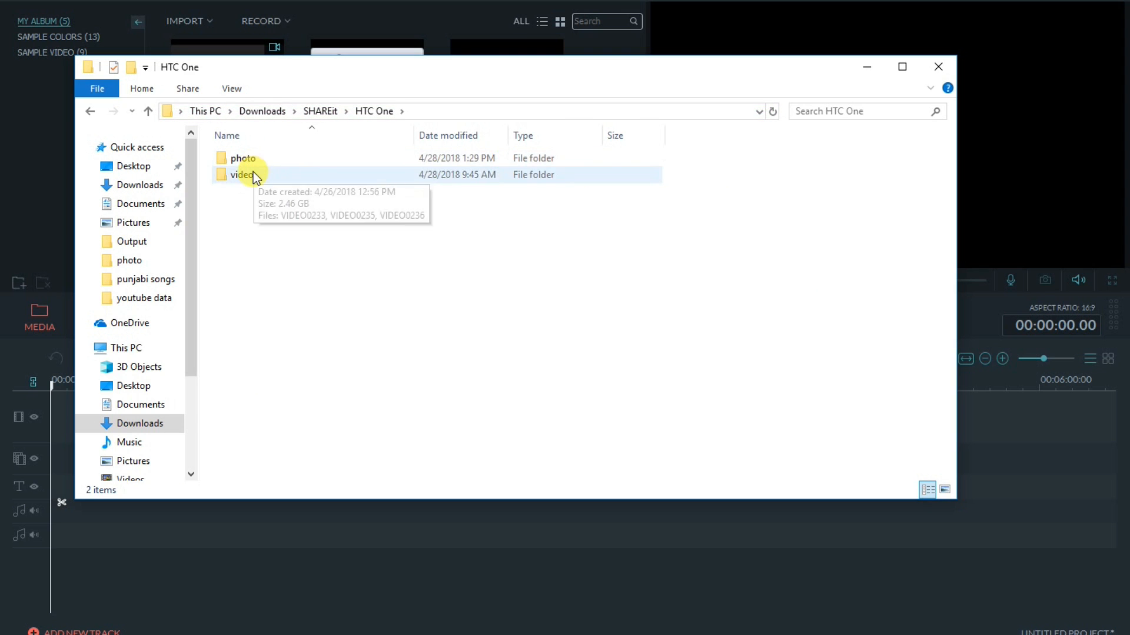
{"action": "double_click", "coordinate": [253, 171]}
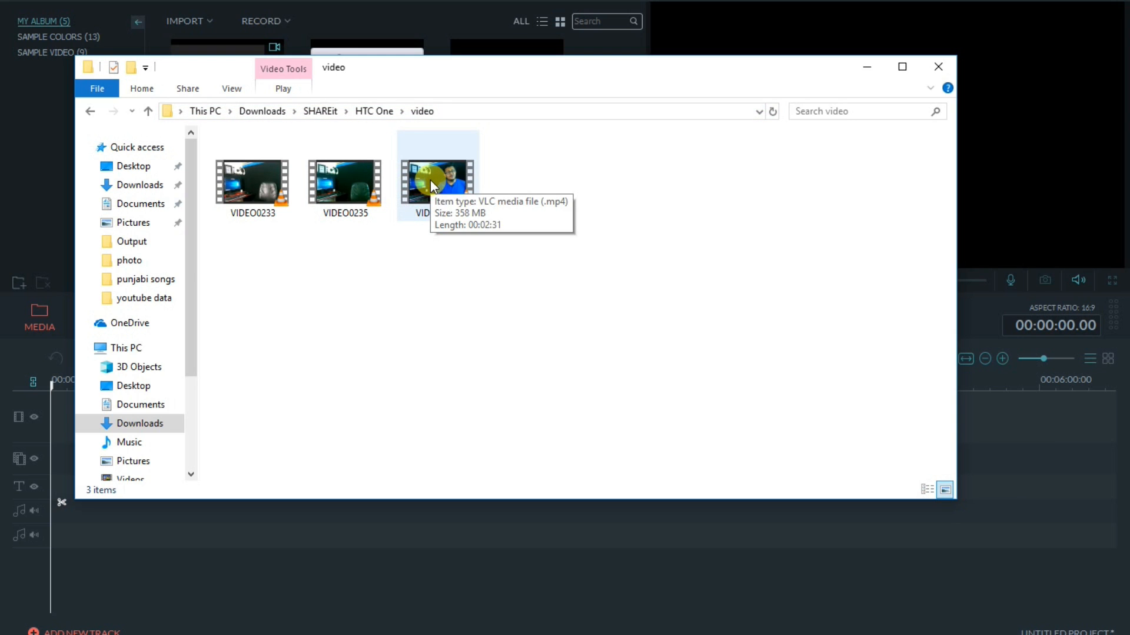
{"action": "left_click_drag", "start_coordinate": [431, 182], "coordinate": [361, 50]}
{"action": "left_click", "coordinate": [867, 67]}
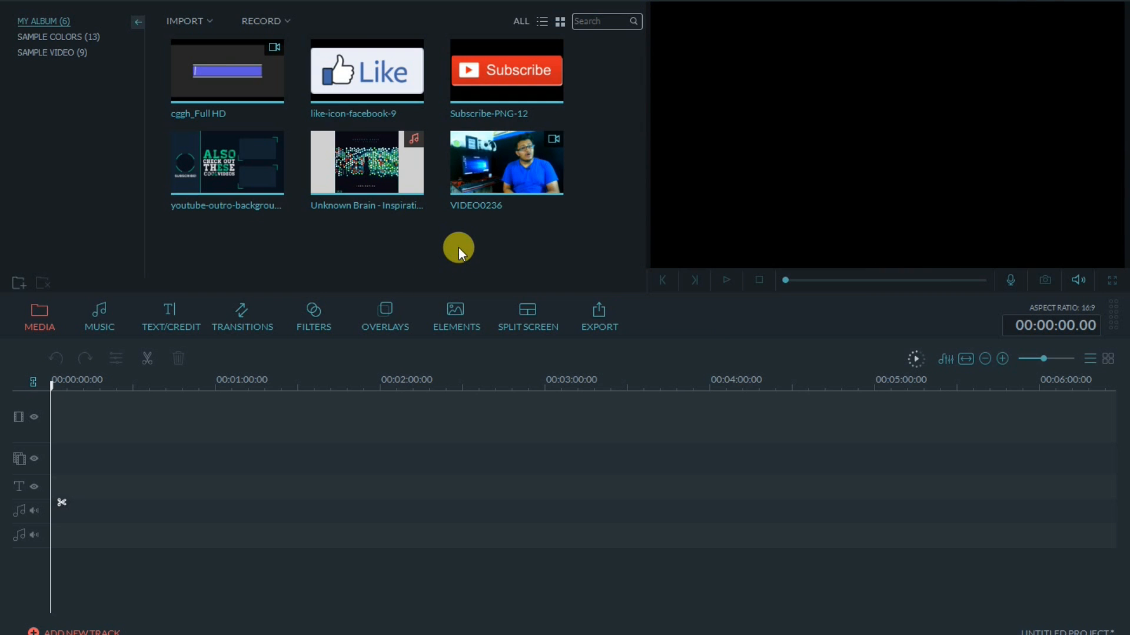
{"action": "left_click", "coordinate": [252, 305]}
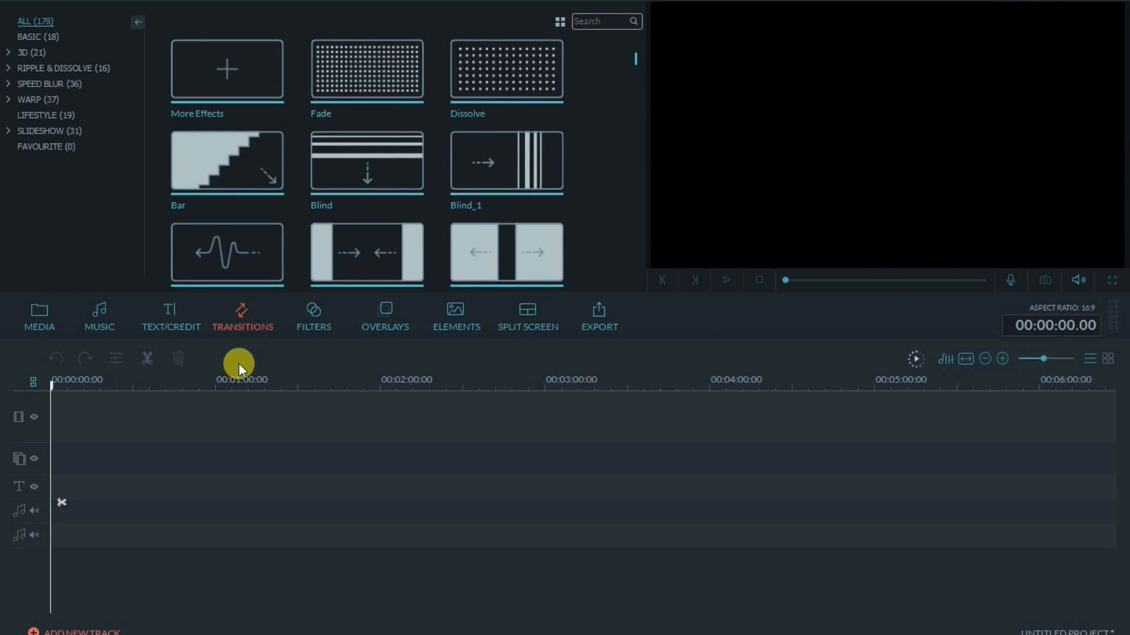
{"action": "left_click", "coordinate": [165, 307]}
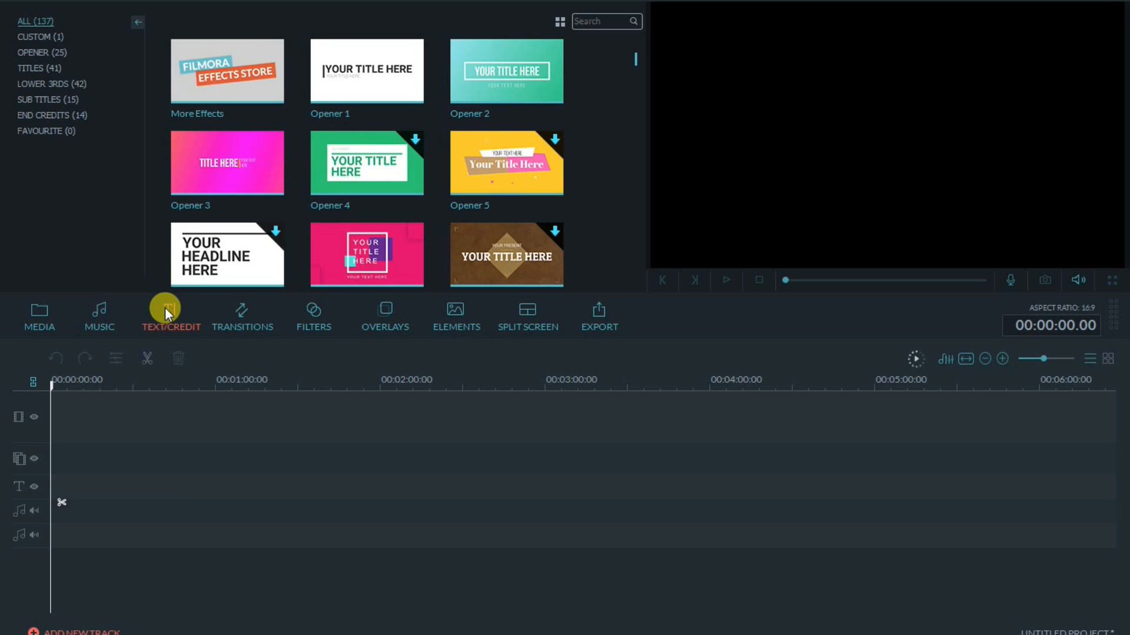
{"action": "left_click", "coordinate": [91, 311]}
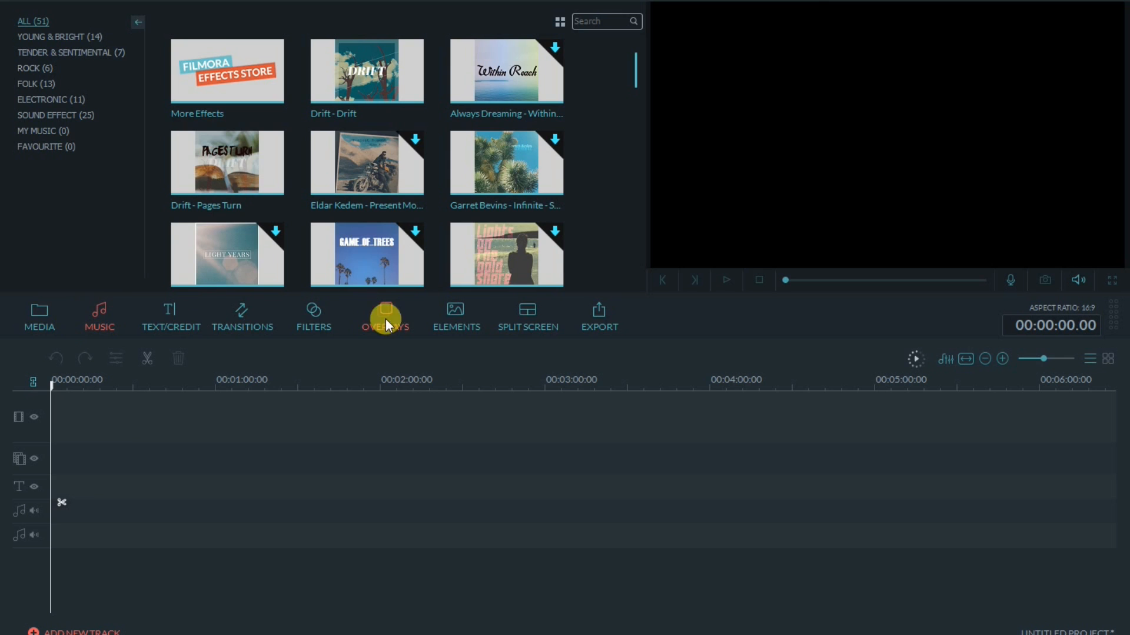
Place VIDEO0236 from the media album at the start of the video track.
{"action": "left_click", "coordinate": [42, 319]}
{"action": "left_click_drag", "start_coordinate": [466, 204], "coordinate": [97, 415]}
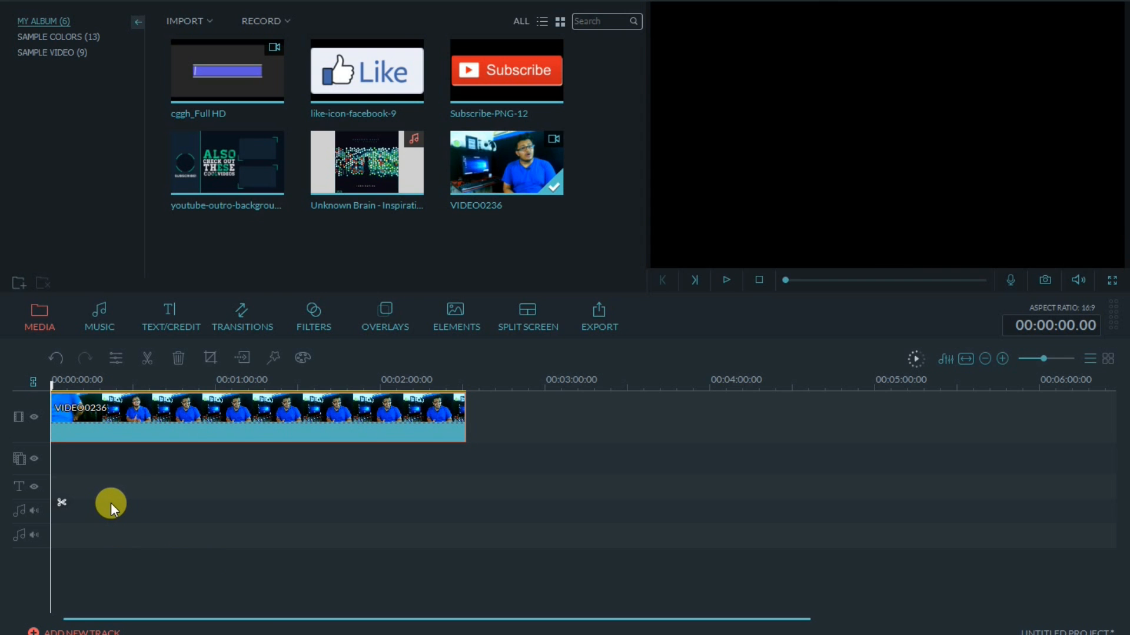
Find where the talking begins in VIDEO0236, split the clip at 00:00:13.24 and delete the part before the cut.
{"action": "left_click", "coordinate": [74, 416]}
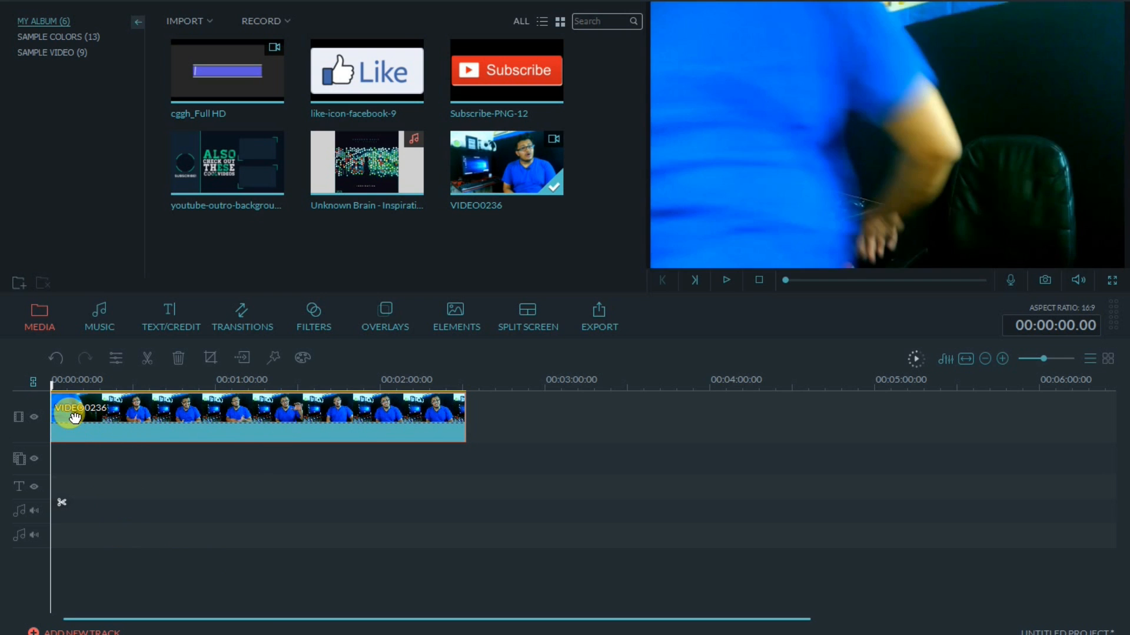
{"action": "key", "text": "space"}
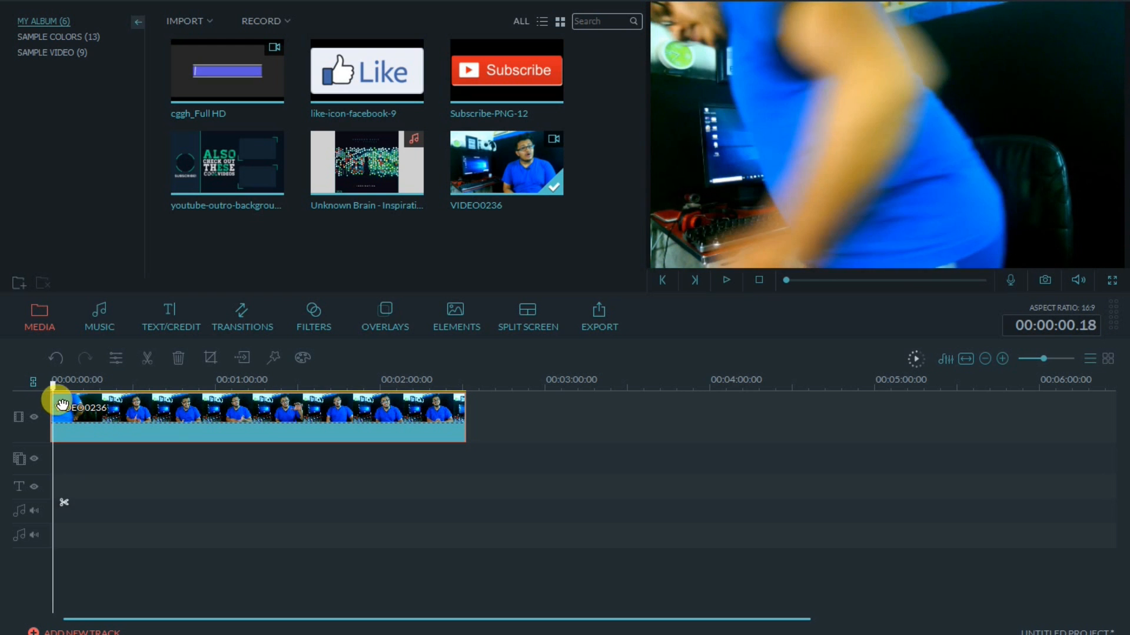
{"action": "left_click_drag", "start_coordinate": [53, 384], "coordinate": [101, 387]}
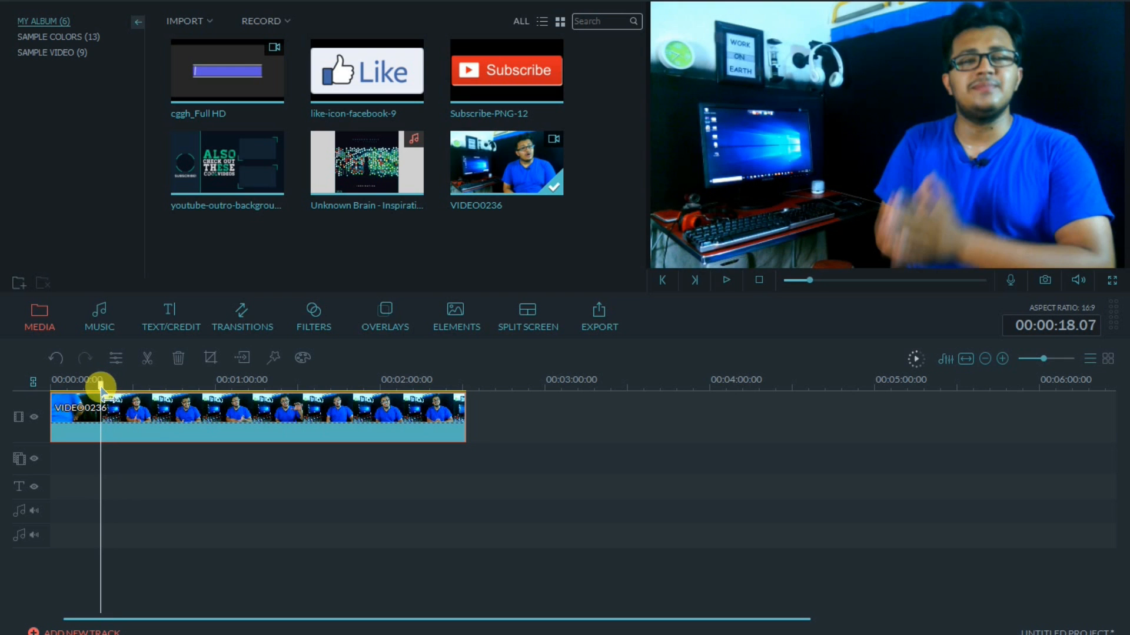
{"action": "key", "text": "space"}
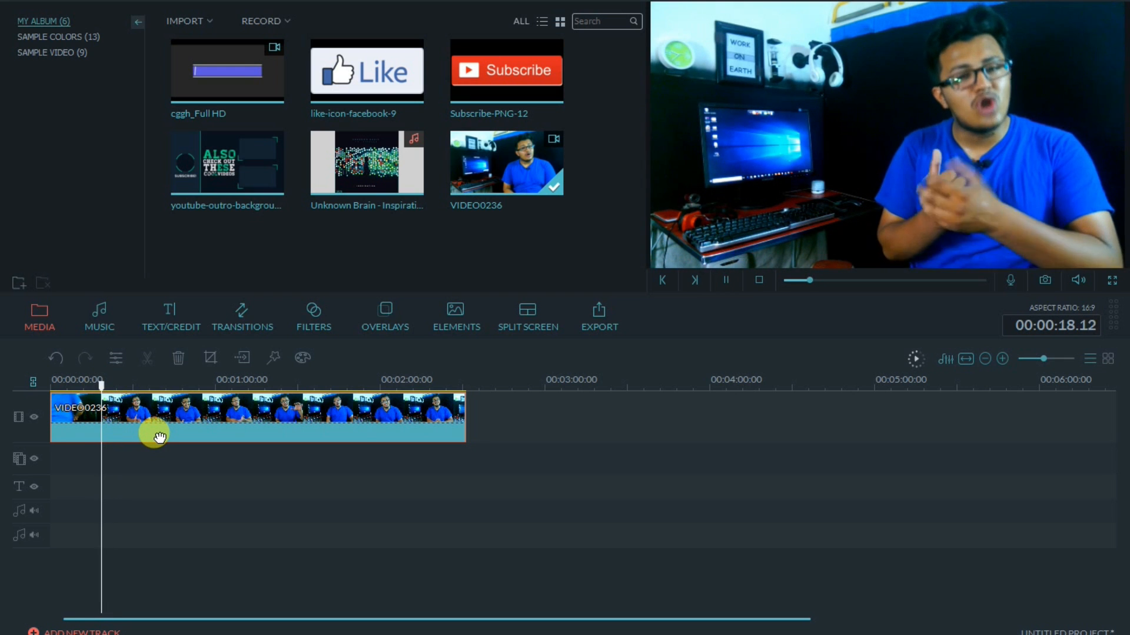
{"action": "left_click_drag", "start_coordinate": [100, 384], "coordinate": [88, 383]}
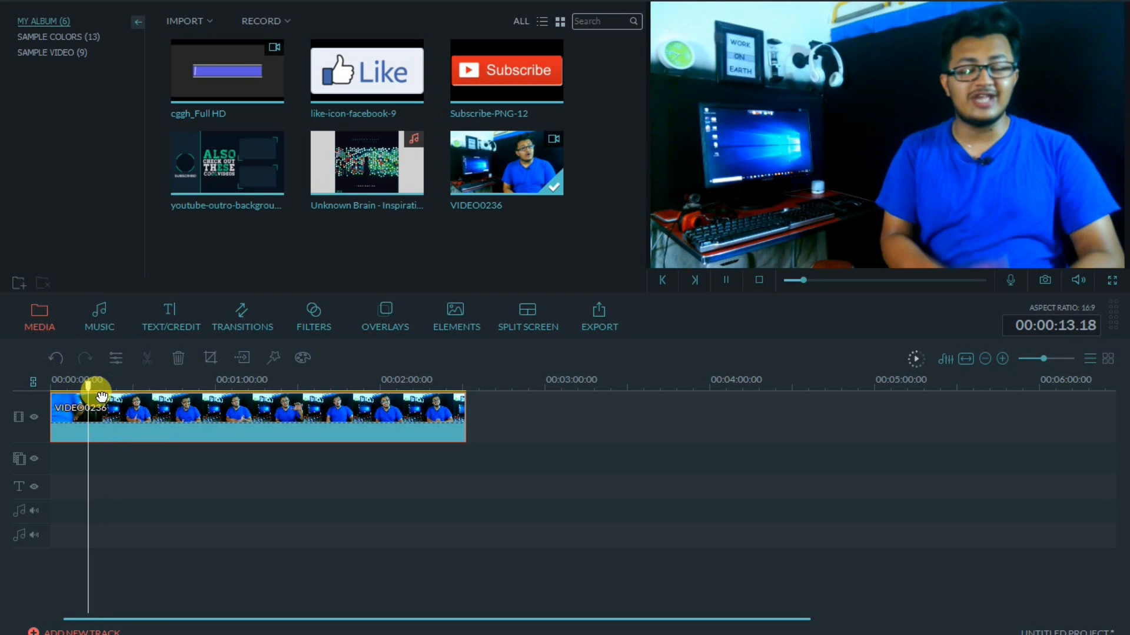
{"action": "key", "text": "space"}
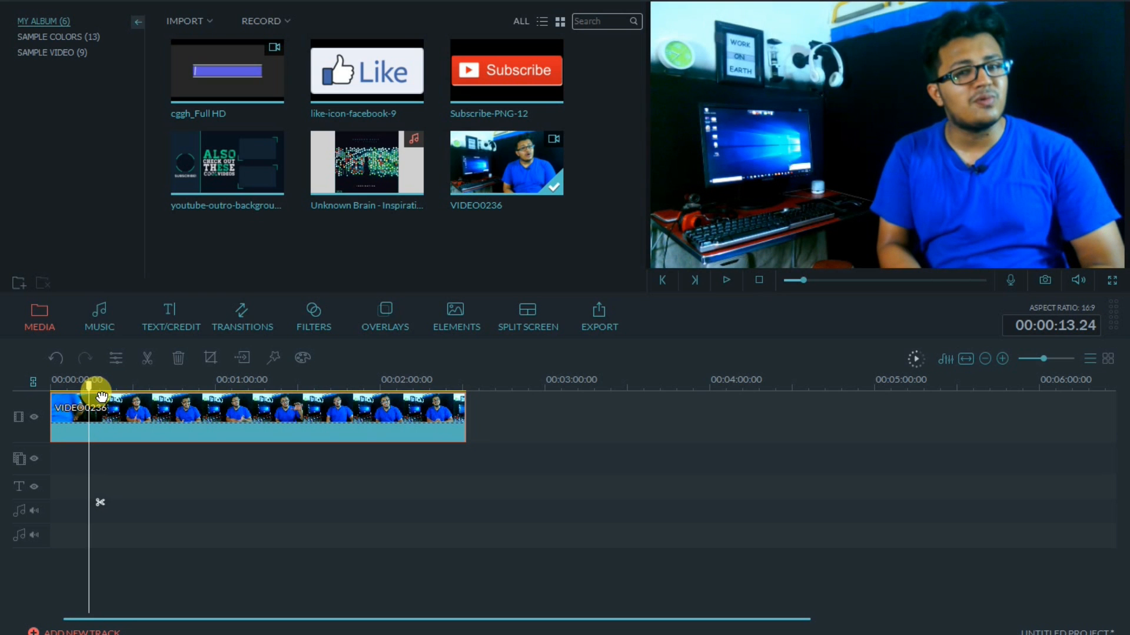
{"action": "left_click", "coordinate": [147, 358]}
{"action": "right_click", "coordinate": [75, 419]}
{"action": "left_click", "coordinate": [123, 405]}
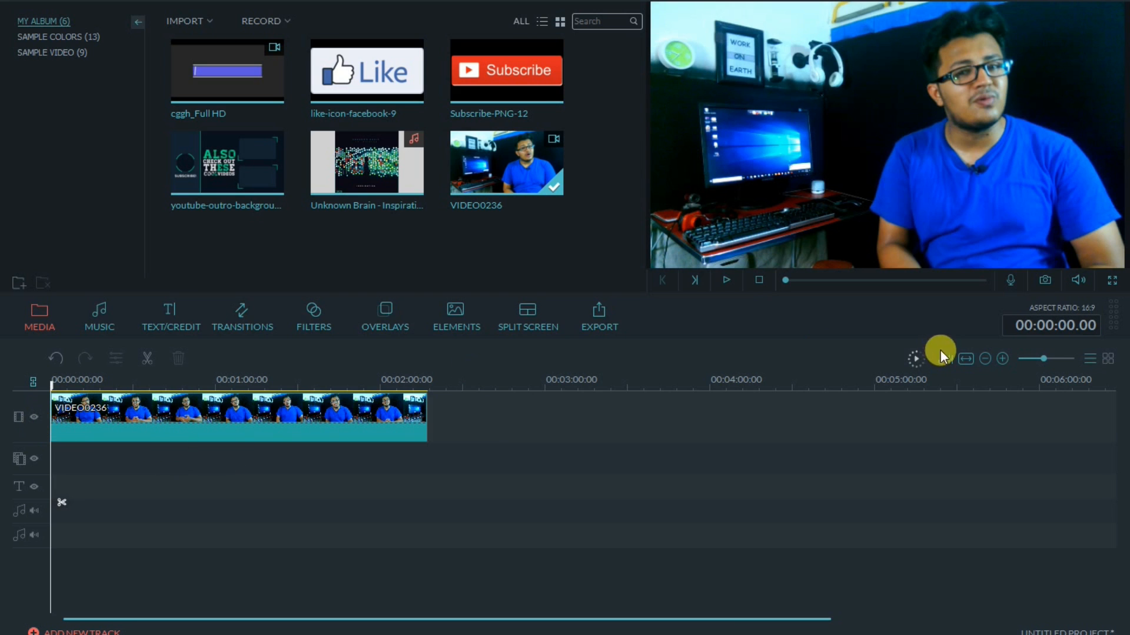
Raise the audio volume of the VIDEO0236 clip on the timeline to 200.
{"action": "left_click_drag", "start_coordinate": [1043, 358], "coordinate": [1052, 358]}
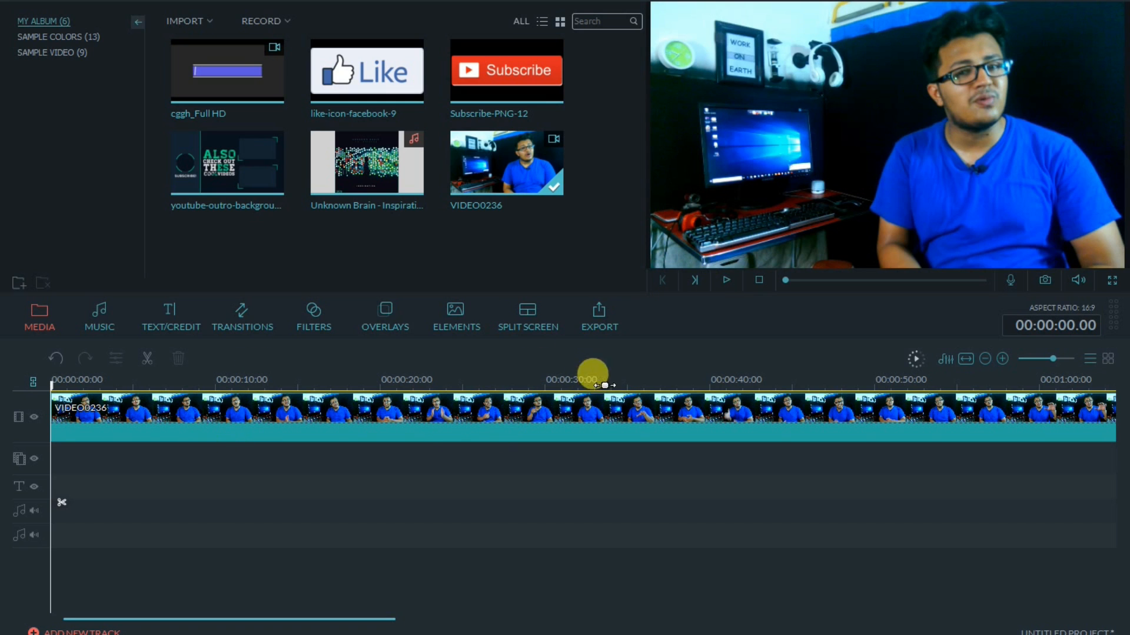
{"action": "double_click", "coordinate": [387, 429]}
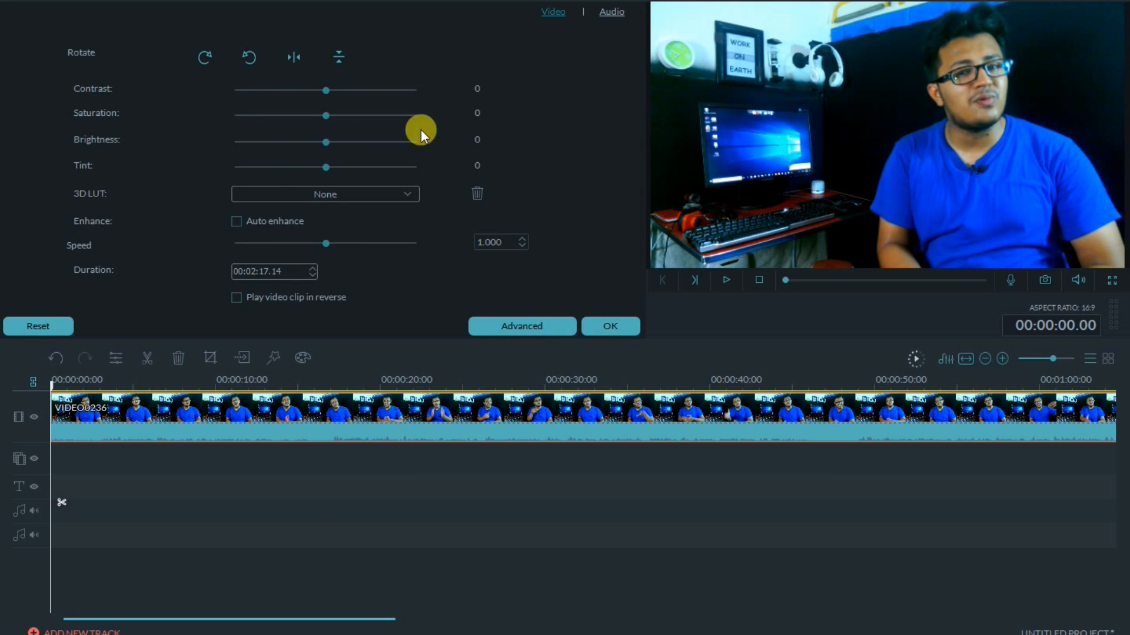
{"action": "left_click", "coordinate": [601, 14]}
{"action": "left_click", "coordinate": [555, 12]}
{"action": "left_click", "coordinate": [538, 11]}
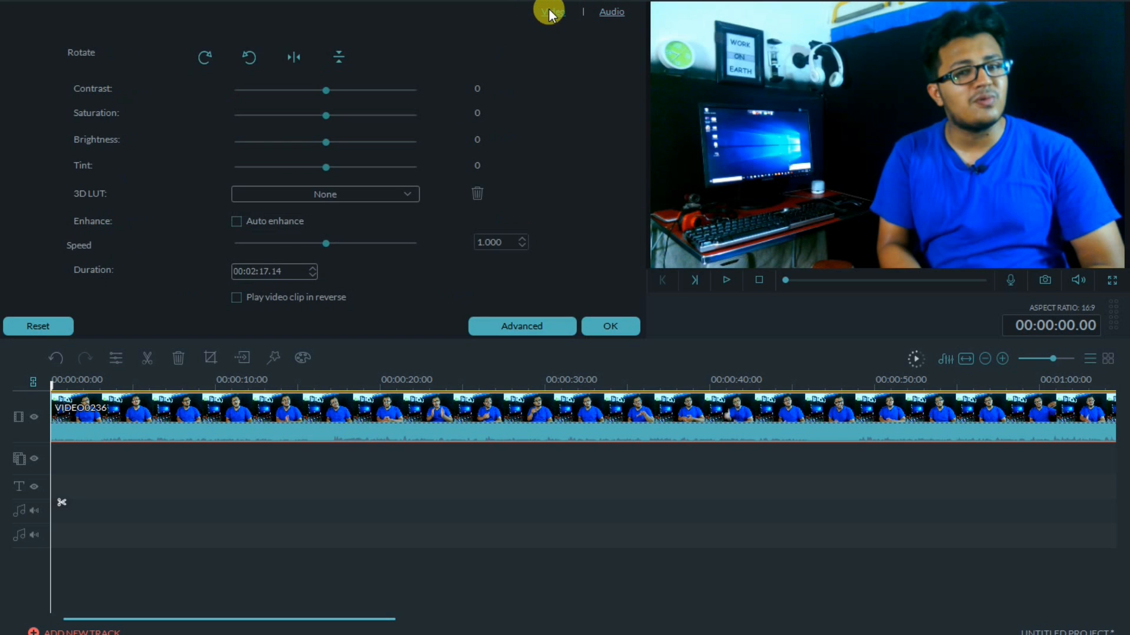
{"action": "left_click", "coordinate": [613, 11]}
{"action": "left_click_drag", "start_coordinate": [323, 54], "coordinate": [479, 62]}
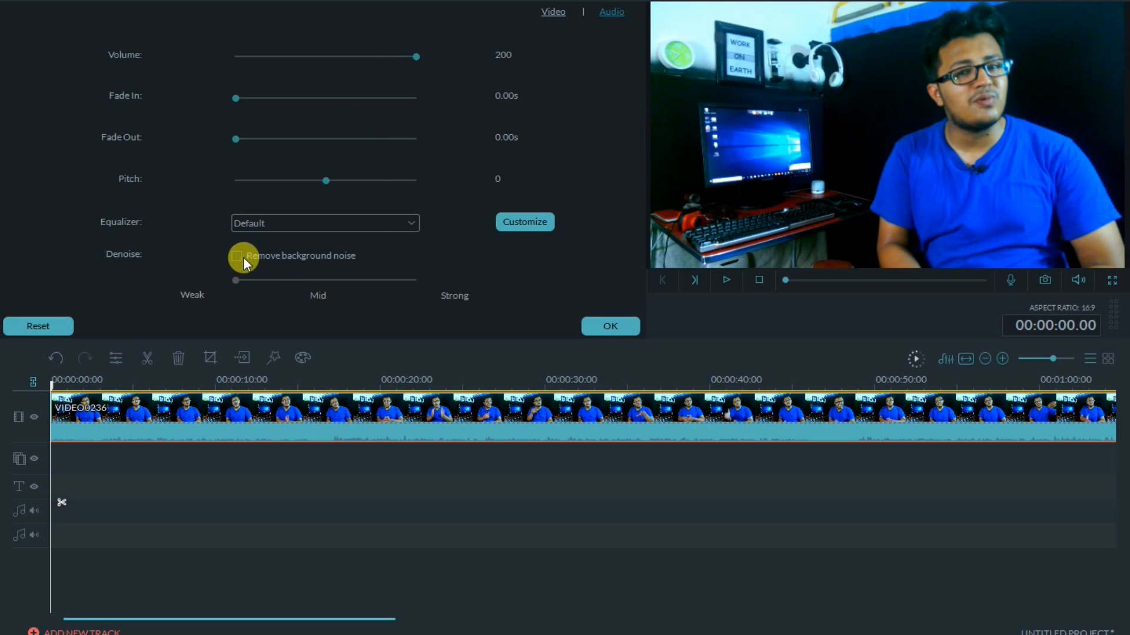
Set the VIDEO0236 clip's contrast to 68, saturation to 10, brightness to 11 and tint to 3, and apply the settings.
{"action": "left_click", "coordinate": [547, 12]}
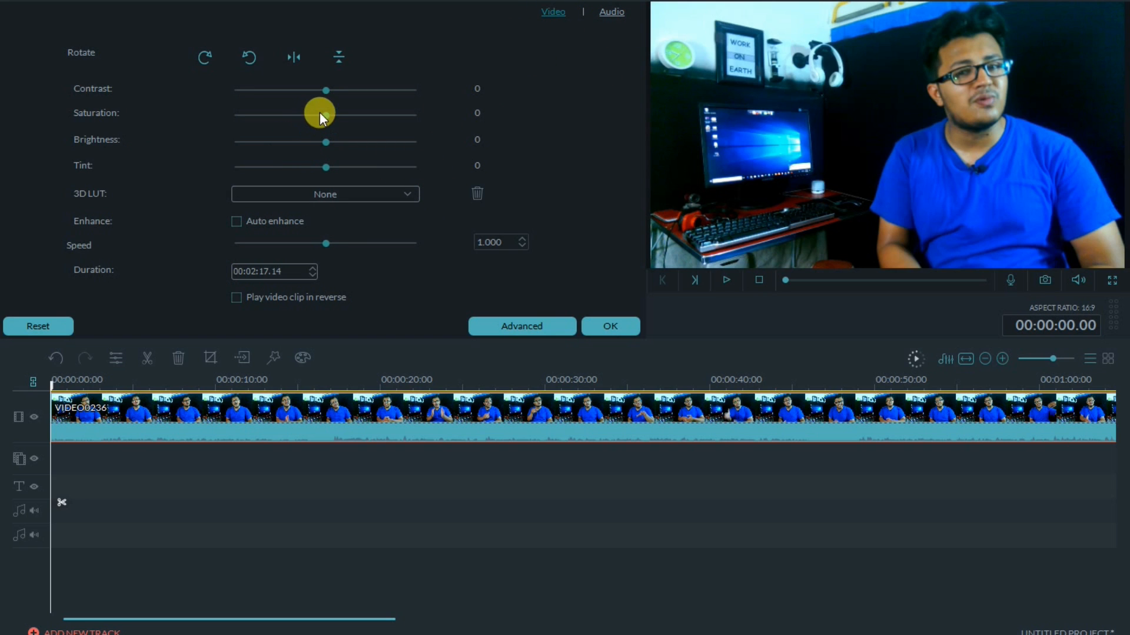
{"action": "left_click_drag", "start_coordinate": [325, 88], "coordinate": [381, 88]}
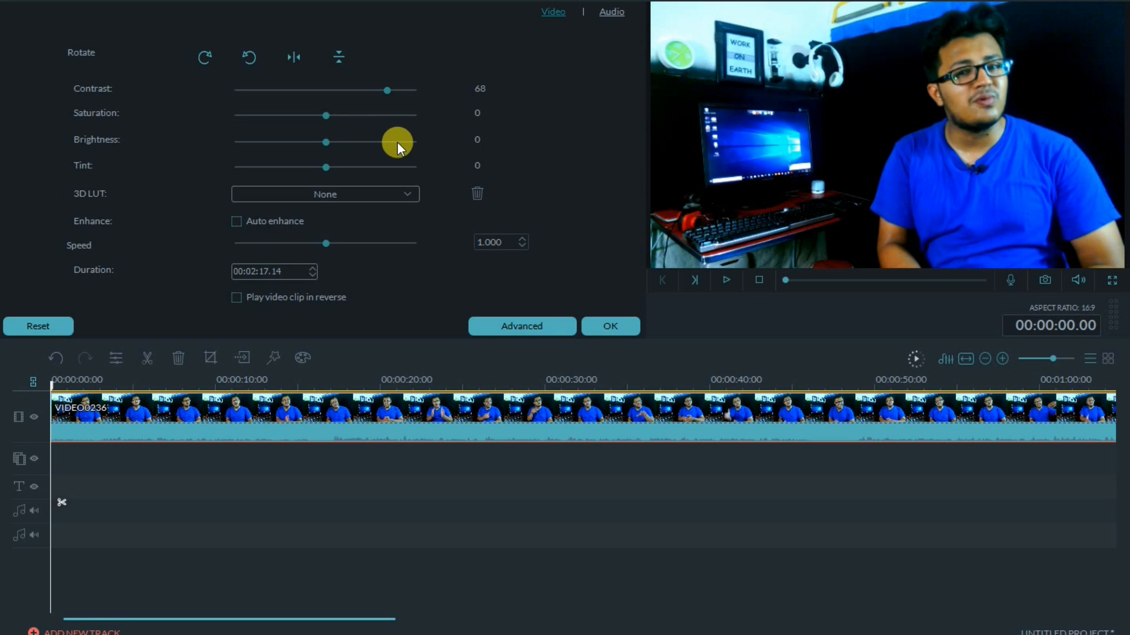
{"action": "left_click_drag", "start_coordinate": [327, 114], "coordinate": [340, 152]}
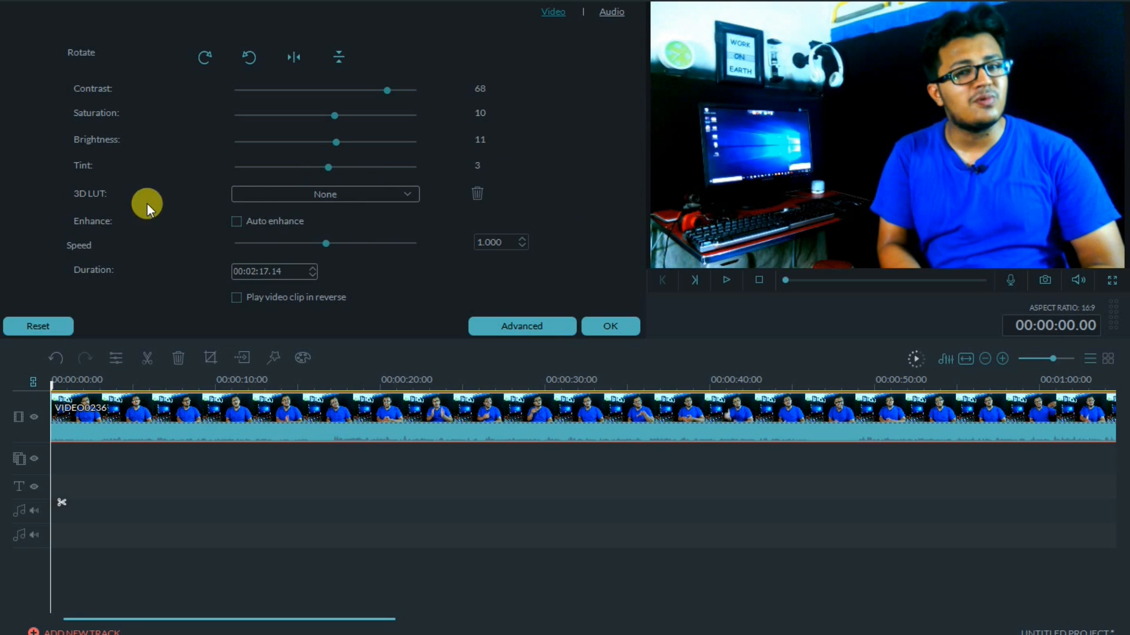
{"action": "left_click", "coordinate": [612, 323]}
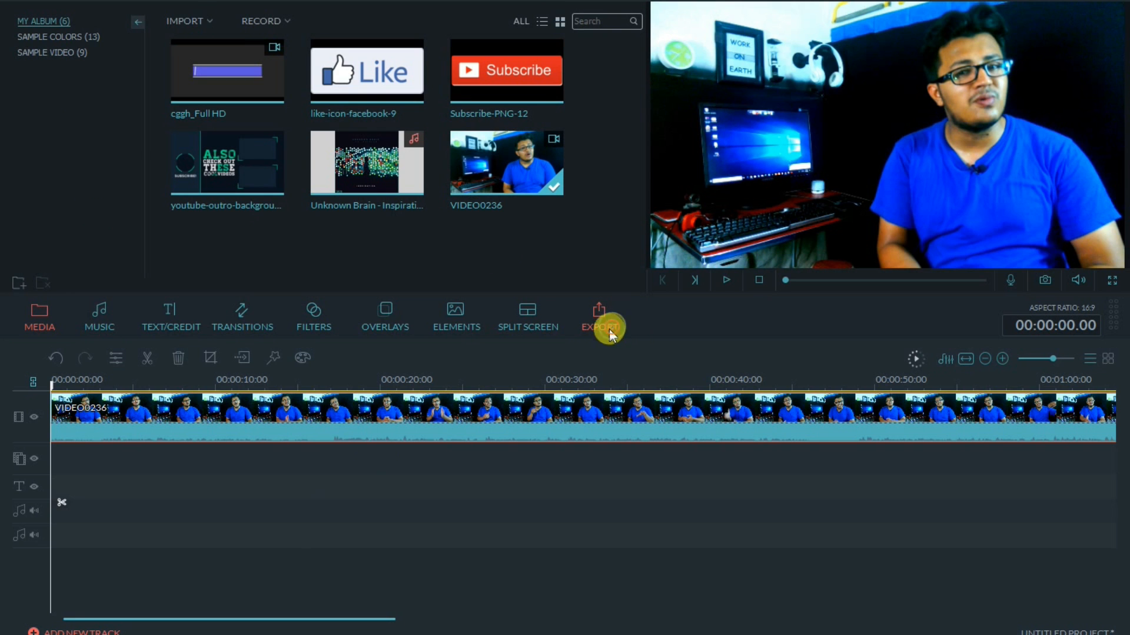
Preview the opening seconds of the adjusted VIDEO0236 clip in full screen and return to the editor.
{"action": "left_click", "coordinate": [1112, 280]}
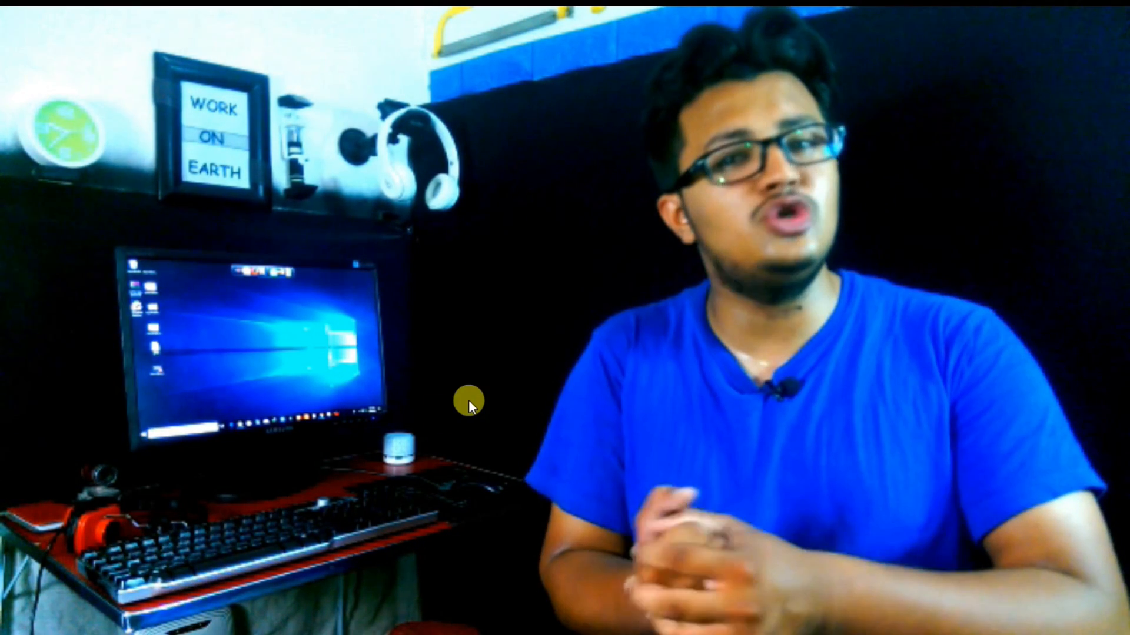
{"action": "key", "text": "Escape"}
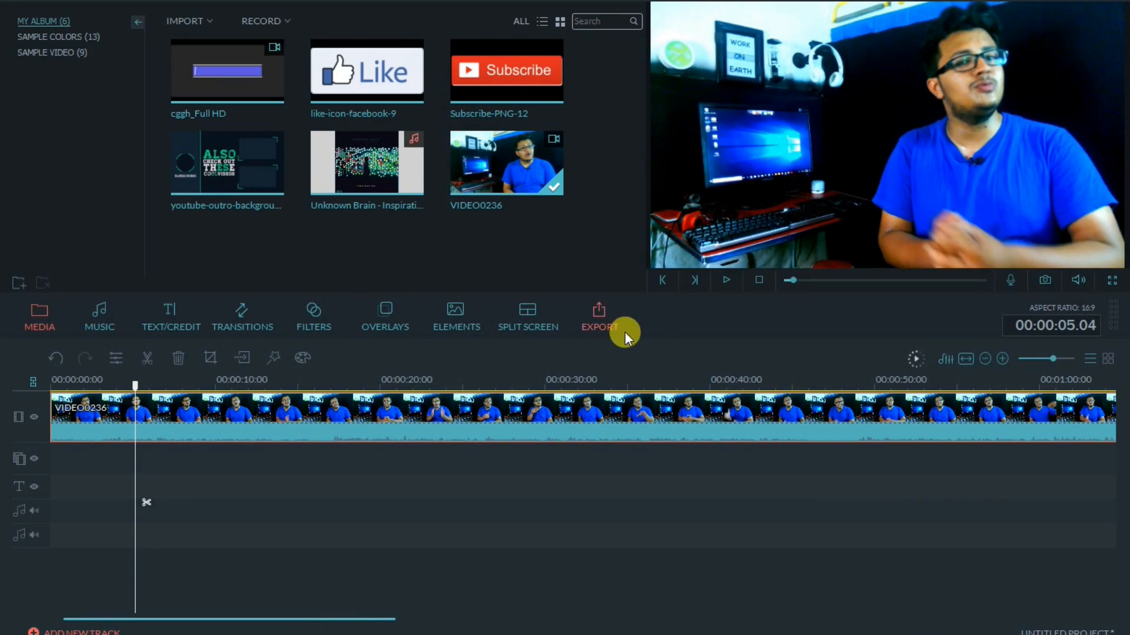
{"action": "left_click", "coordinate": [350, 535]}
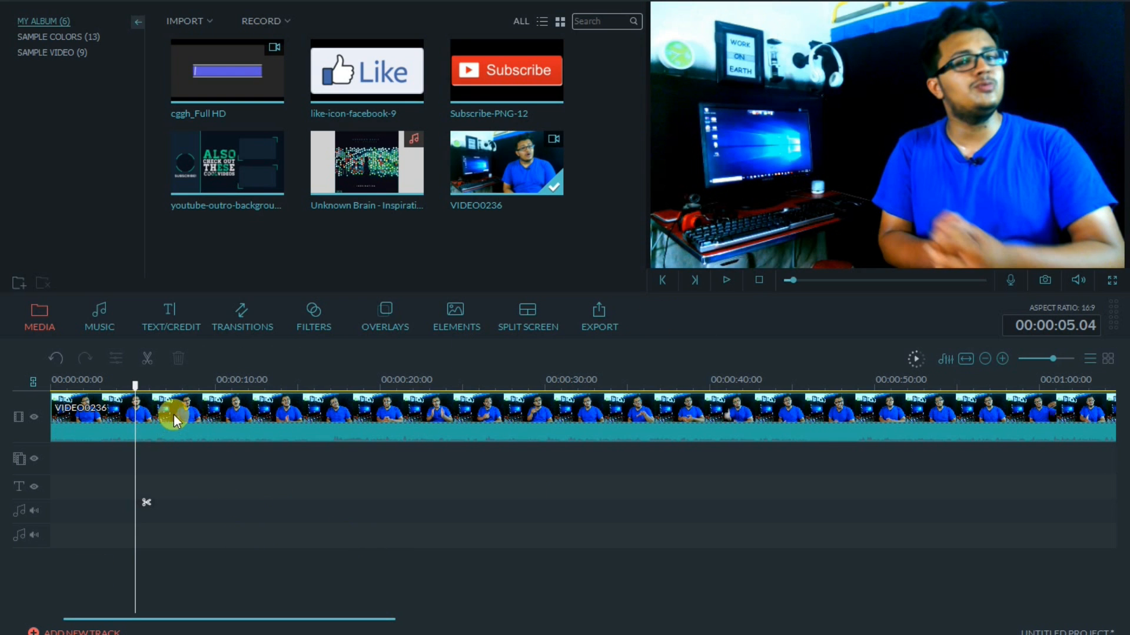
Place the LowerThirds 9 title on the text track starting at about 00:00:01.19 of the video.
{"action": "left_click_drag", "start_coordinate": [134, 383], "coordinate": [97, 388]}
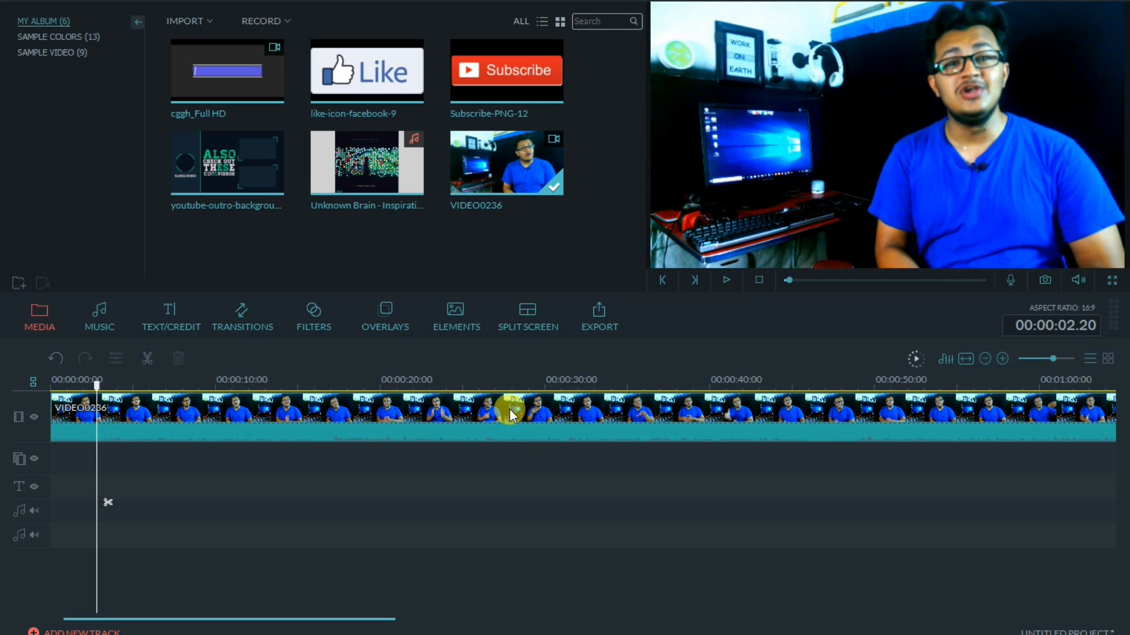
{"action": "left_click_drag", "start_coordinate": [94, 383], "coordinate": [50, 383]}
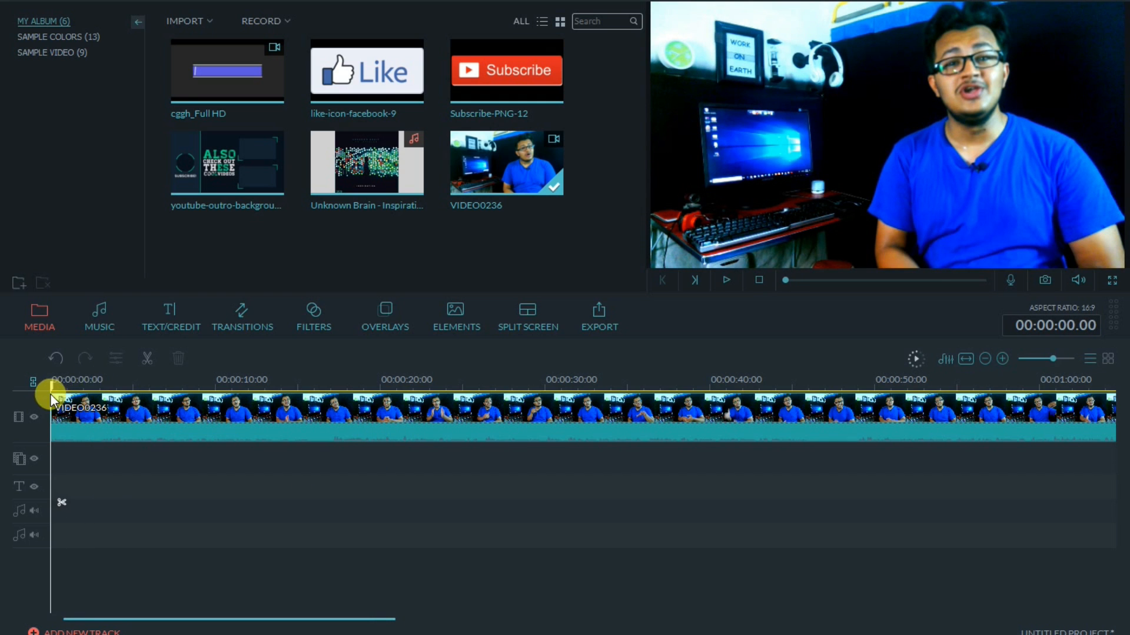
{"action": "left_click", "coordinate": [167, 308]}
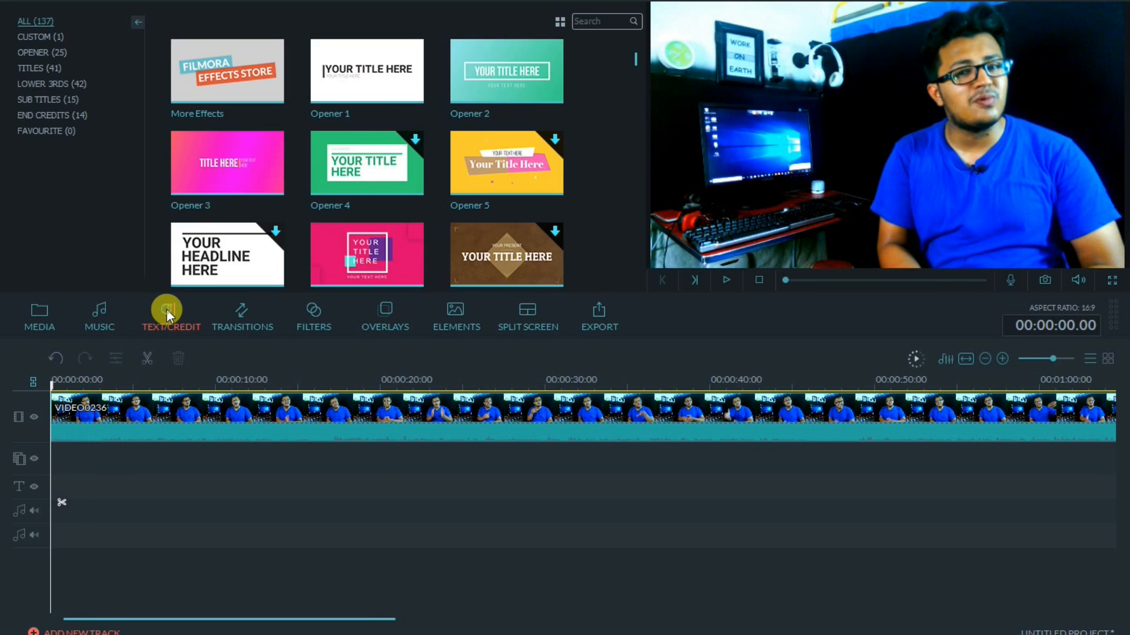
{"action": "left_click", "coordinate": [45, 84]}
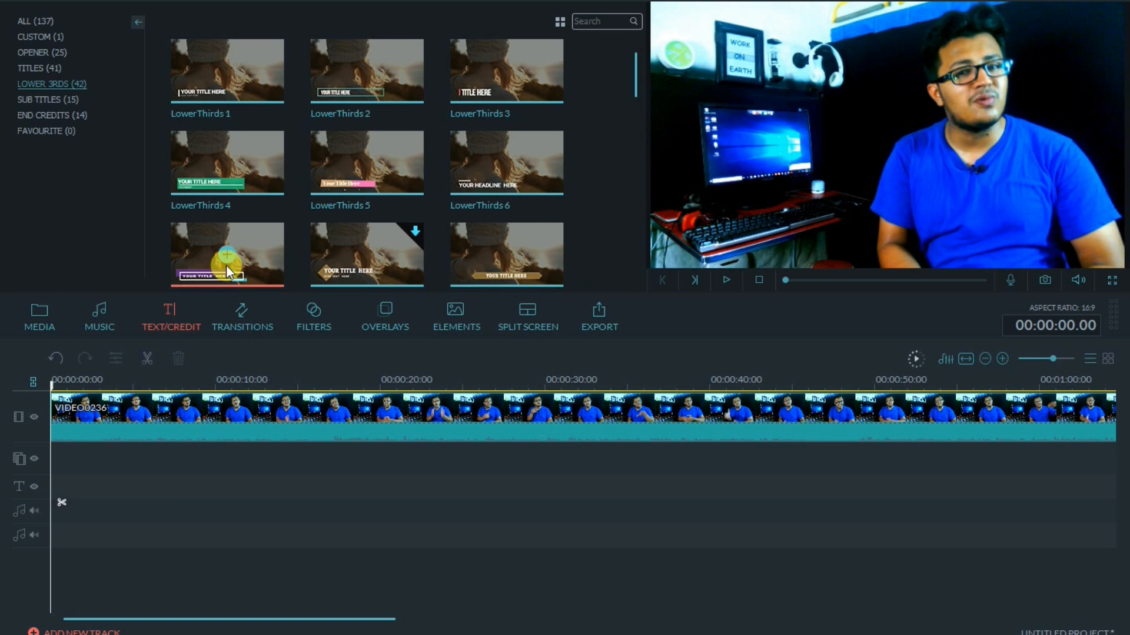
{"action": "left_click_drag", "start_coordinate": [460, 265], "coordinate": [100, 486]}
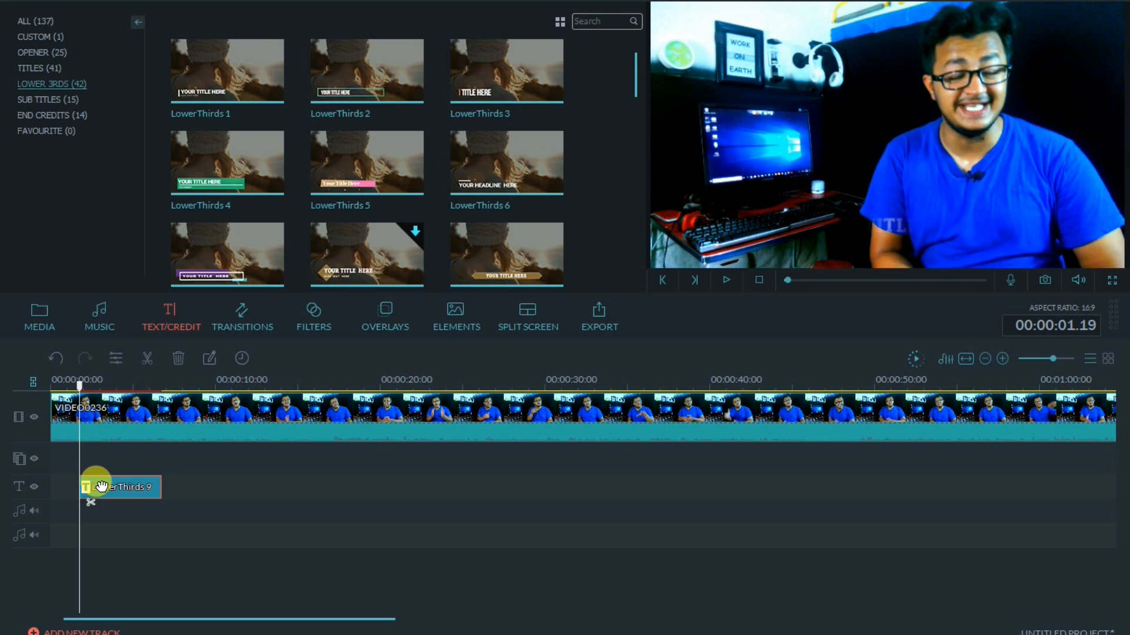
Open the LowerThirds 9 title for editing and move its banner and text box to the lower-left corner of the frame.
{"action": "double_click", "coordinate": [121, 486]}
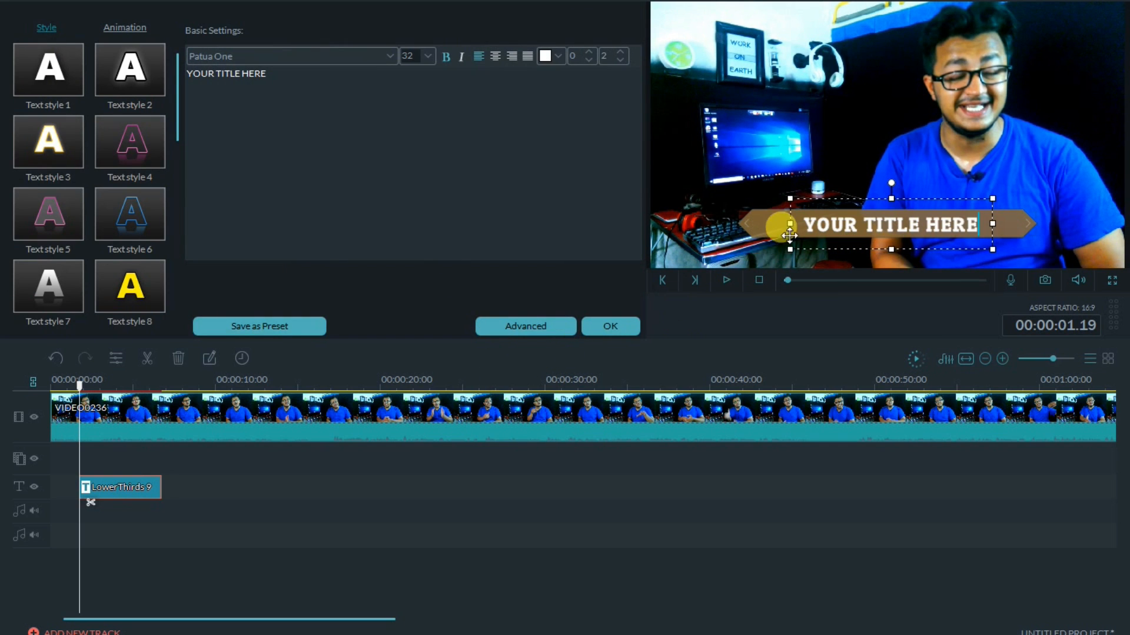
{"action": "left_click_drag", "start_coordinate": [759, 234], "coordinate": [682, 238]}
{"action": "left_click", "coordinate": [816, 230]}
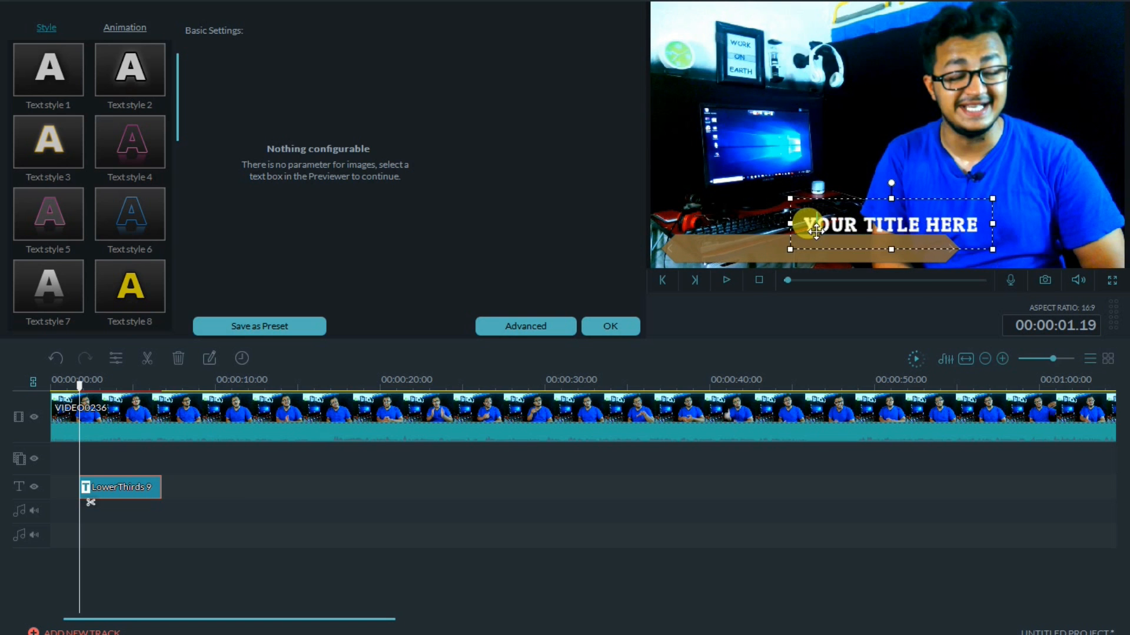
{"action": "left_click_drag", "start_coordinate": [814, 194], "coordinate": [696, 224]}
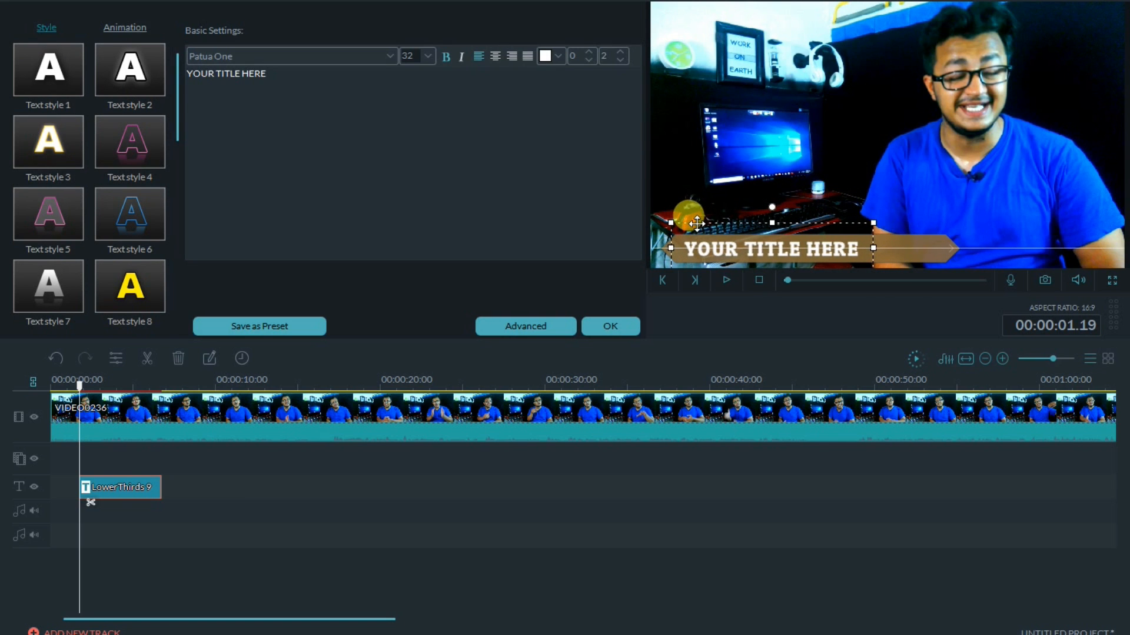
Replace the lower-third placeholder text with FILMORA VIDEO EDITING and apply the title changes.
{"action": "double_click", "coordinate": [870, 249]}
{"action": "left_click_drag", "start_coordinate": [871, 248], "coordinate": [745, 249]}
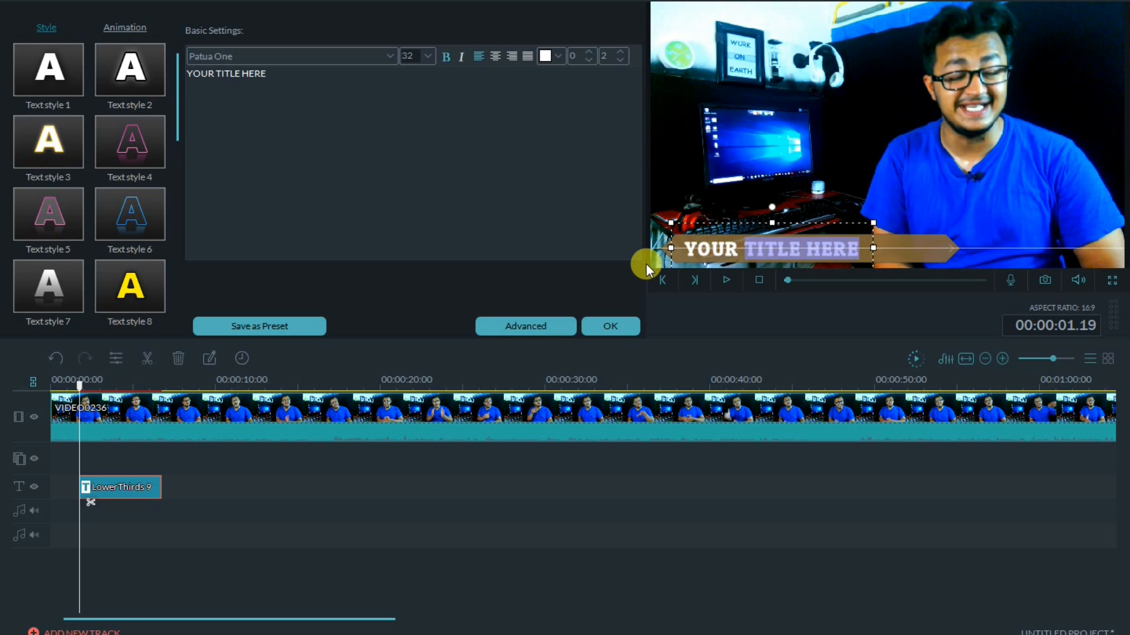
{"action": "key", "text": "BackSpace"}
{"action": "key", "text": "BackSpace"}
{"action": "key", "text": "BackSpace"}
{"action": "key", "text": "BackSpace"}
{"action": "key", "text": "BackSpace"}
{"action": "key", "text": "BackSpace"}
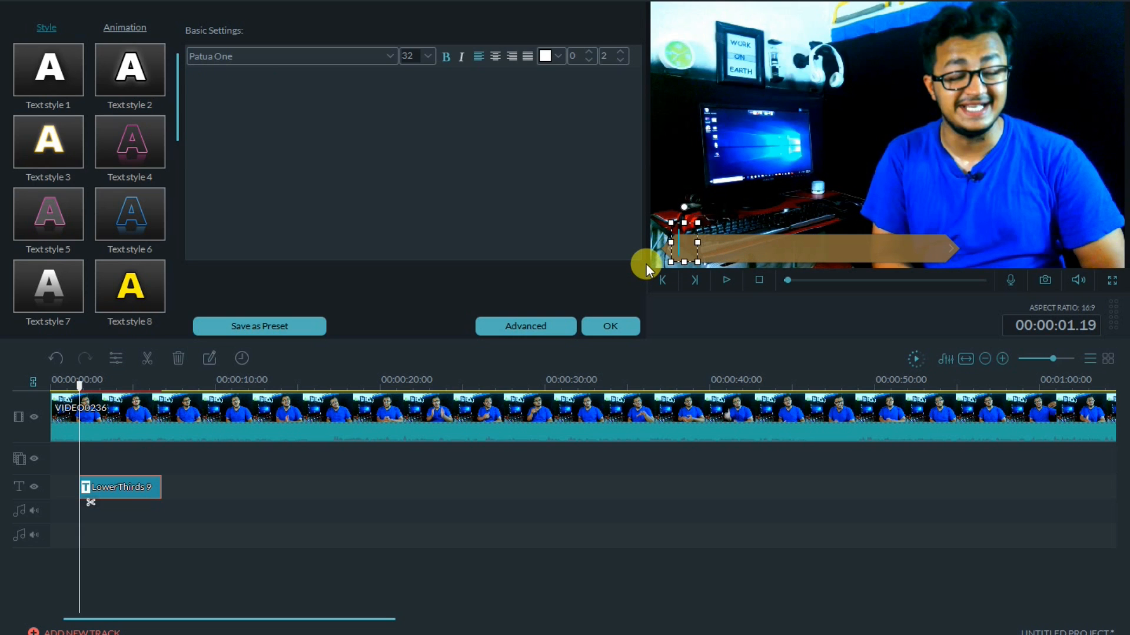
{"action": "type", "text": "FILMOR"}
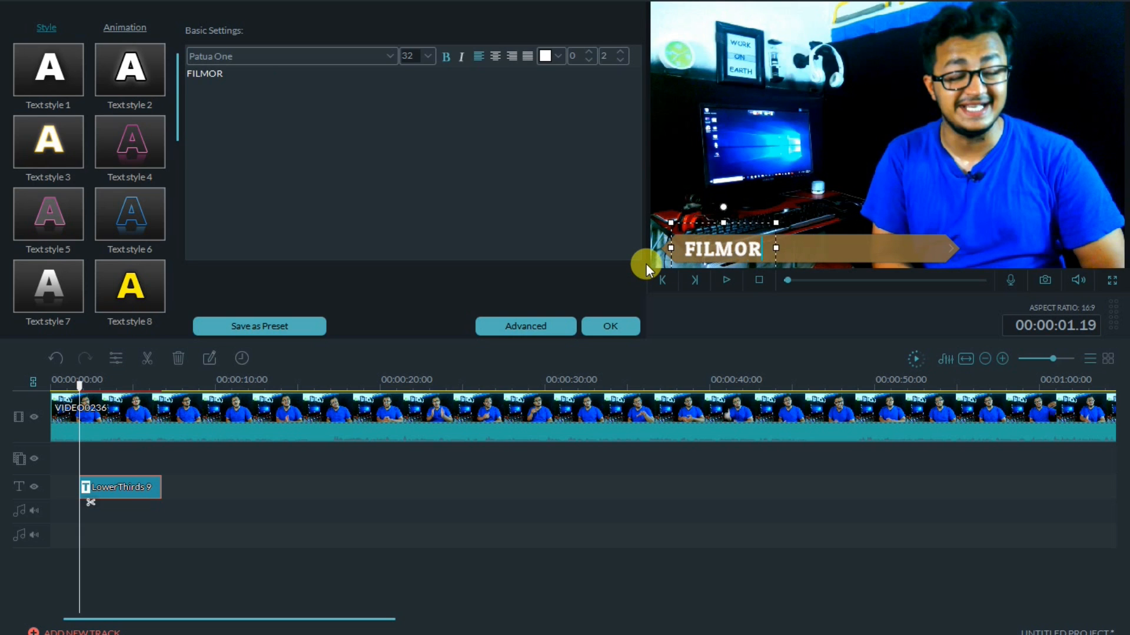
{"action": "type", "text": "A VSE"}
{"action": "key", "text": "BackSpace"}
{"action": "key", "text": "BackSpace"}
{"action": "type", "text": "O"}
{"action": "key", "text": "BackSpace"}
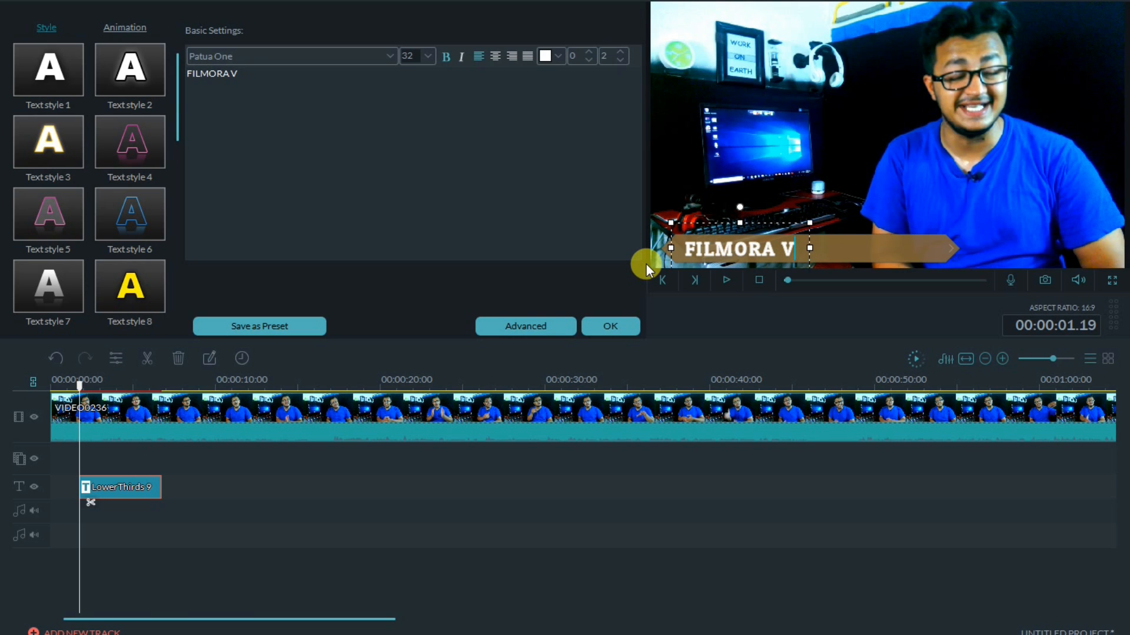
{"action": "type", "text": "IDEO EDITING"}
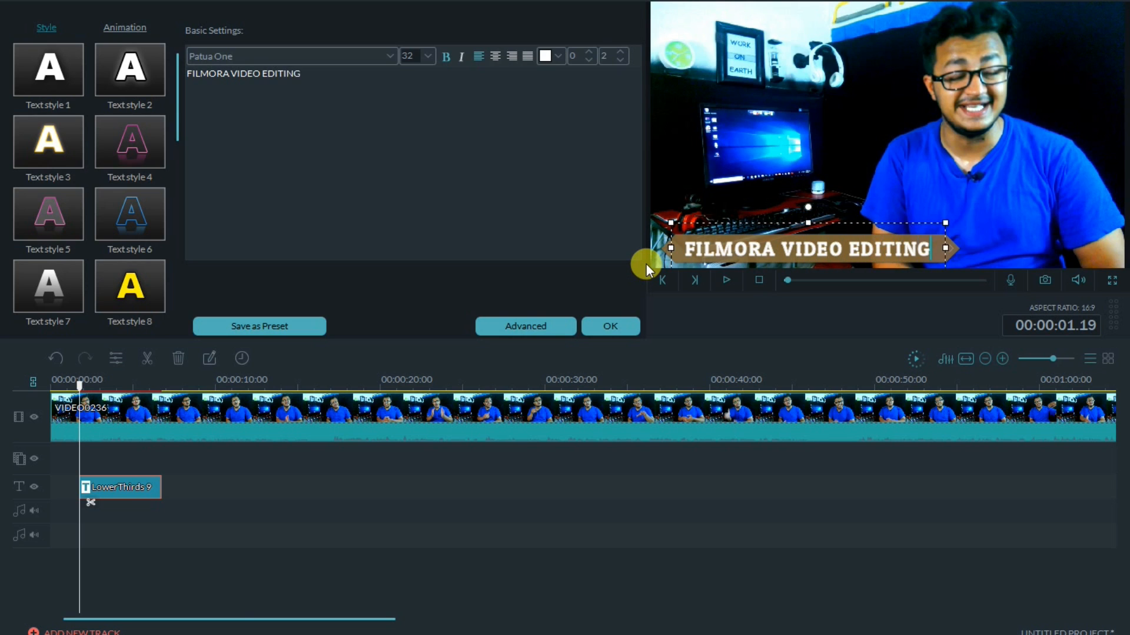
{"action": "left_click", "coordinate": [612, 328]}
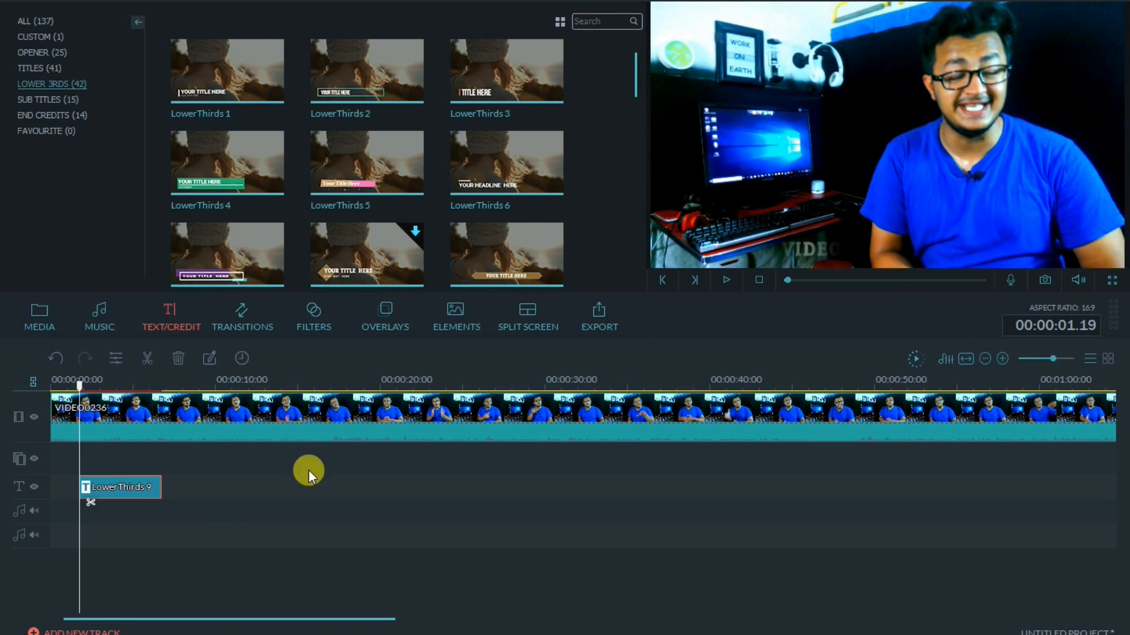
Split the VIDEO0236 clip at about 00:00:15.16 and trim a short piece off the start of the second part.
{"action": "left_click_drag", "start_coordinate": [76, 384], "coordinate": [303, 386]}
{"action": "left_click", "coordinate": [172, 471]}
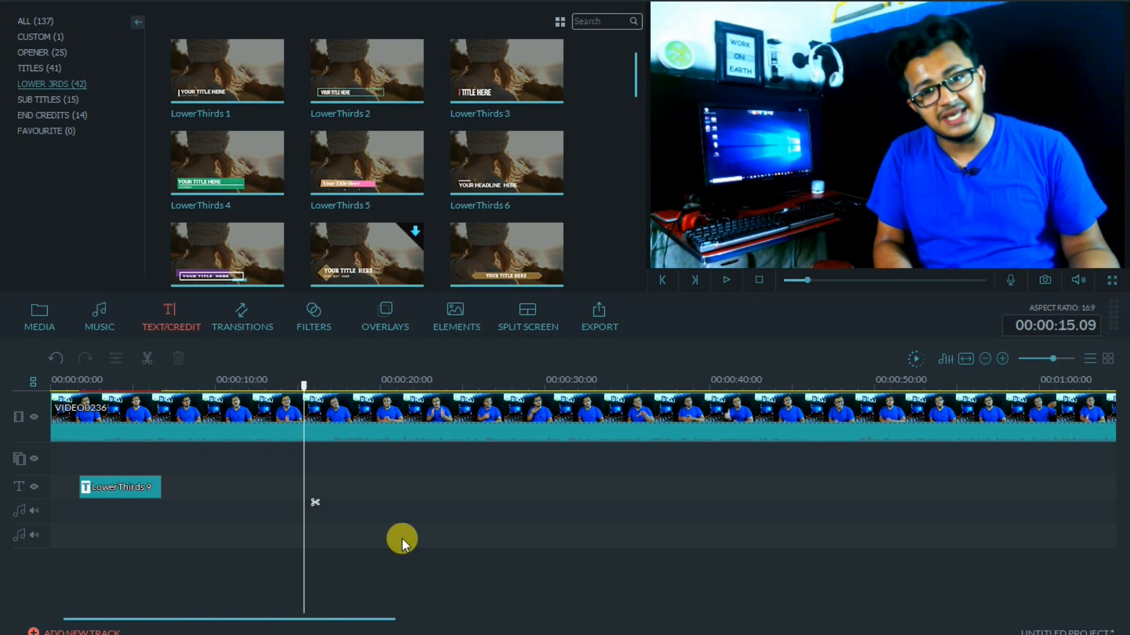
{"action": "left_click", "coordinate": [313, 441]}
{"action": "left_click_drag", "start_coordinate": [303, 384], "coordinate": [308, 388]}
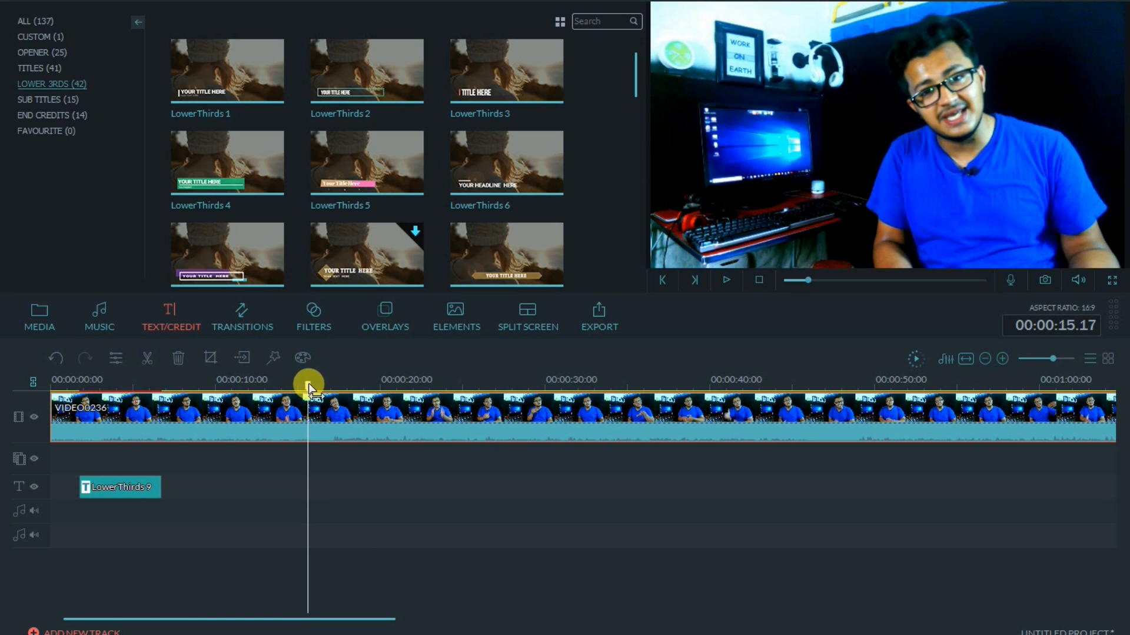
{"action": "left_click", "coordinate": [314, 429]}
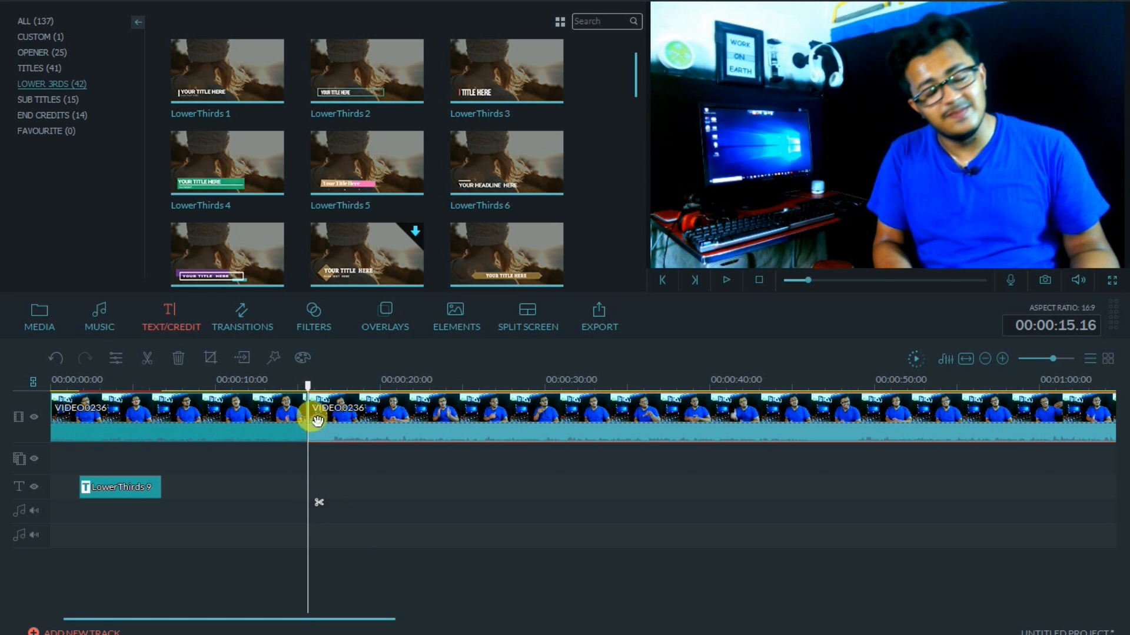
{"action": "mouse_move", "coordinate": [313, 413]}
{"action": "left_mouse_down"}
{"action": "mouse_move", "coordinate": [341, 412]}
{"action": "mouse_move", "coordinate": [290, 423]}
{"action": "mouse_move", "coordinate": [308, 414]}
{"action": "left_mouse_up"}
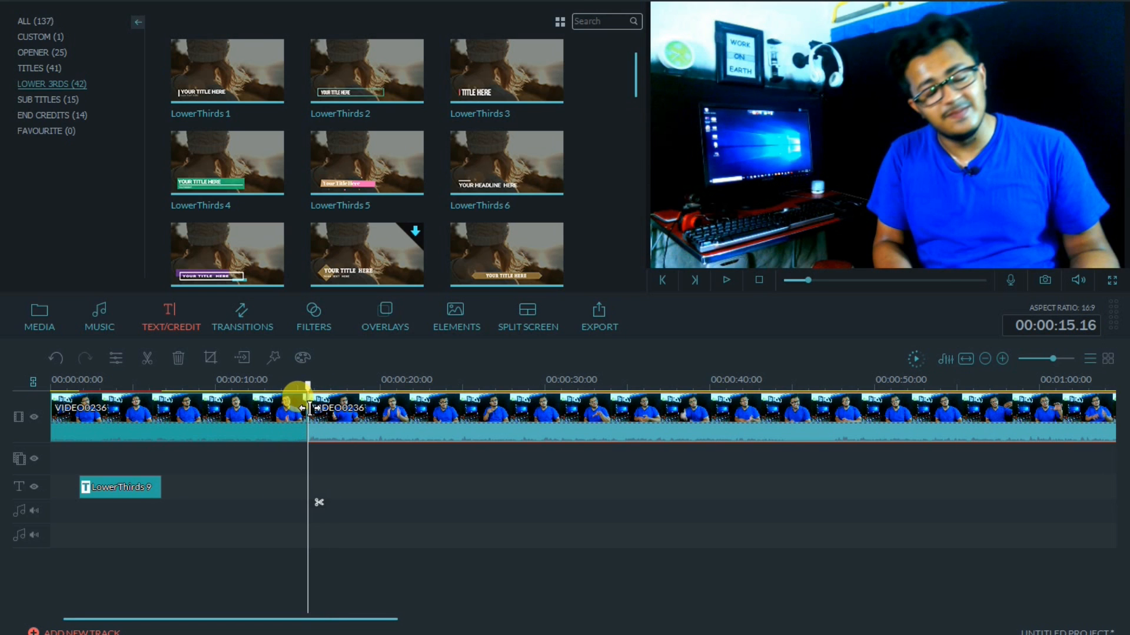
{"action": "double_click", "coordinate": [299, 401]}
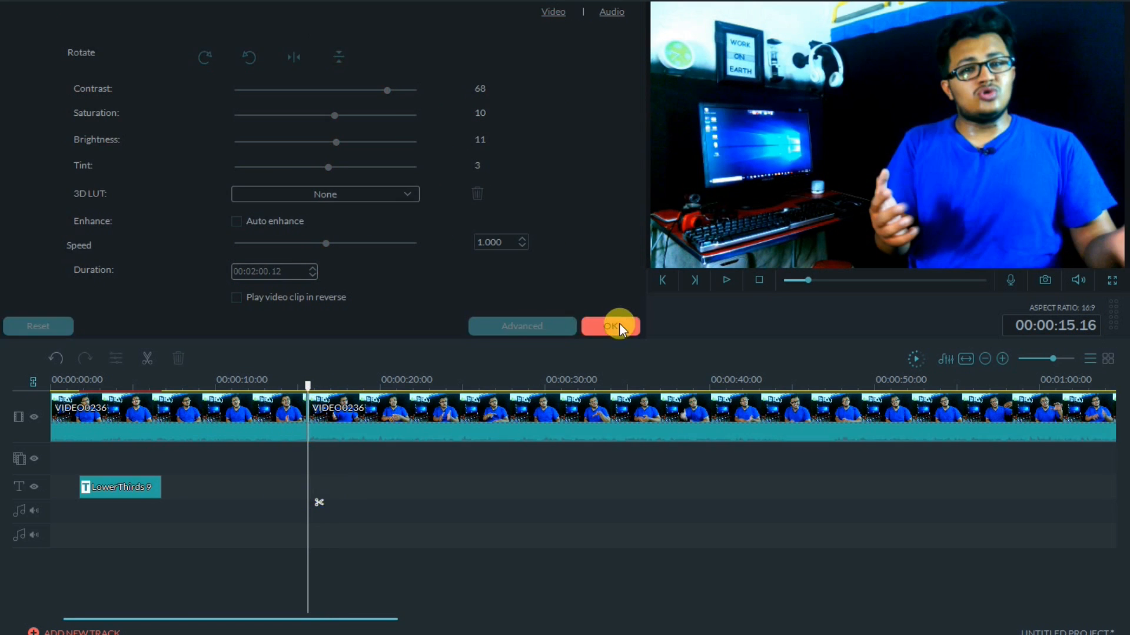
{"action": "left_click", "coordinate": [619, 327]}
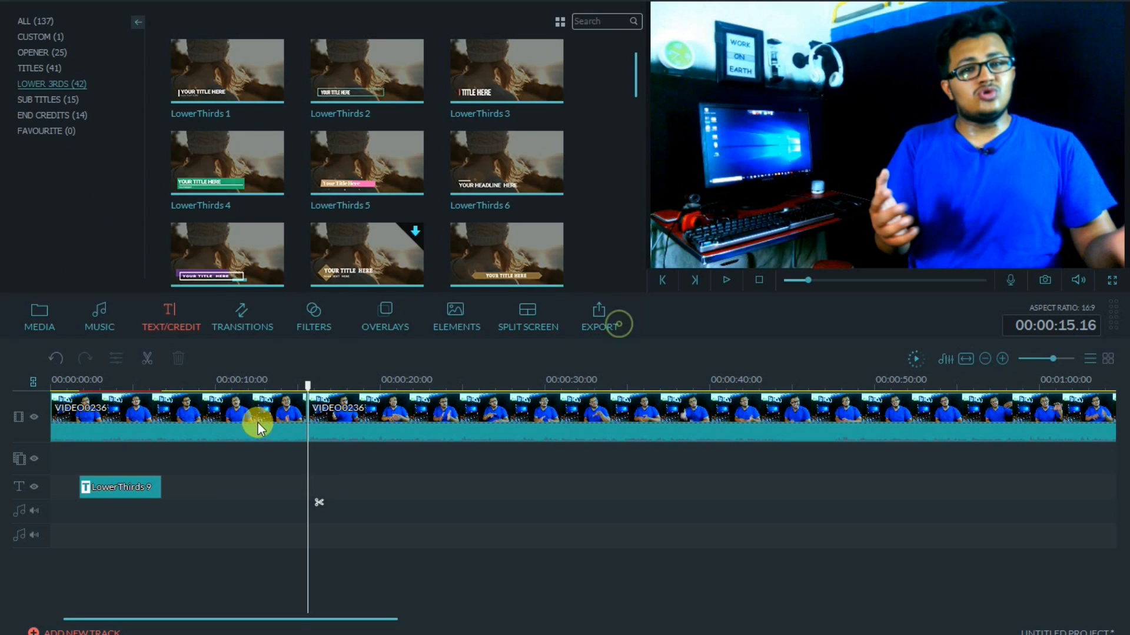
Add the Blind_1 transition at the cut between the two VIDEO0236 parts.
{"action": "left_click", "coordinate": [299, 383]}
{"action": "left_click", "coordinate": [230, 310]}
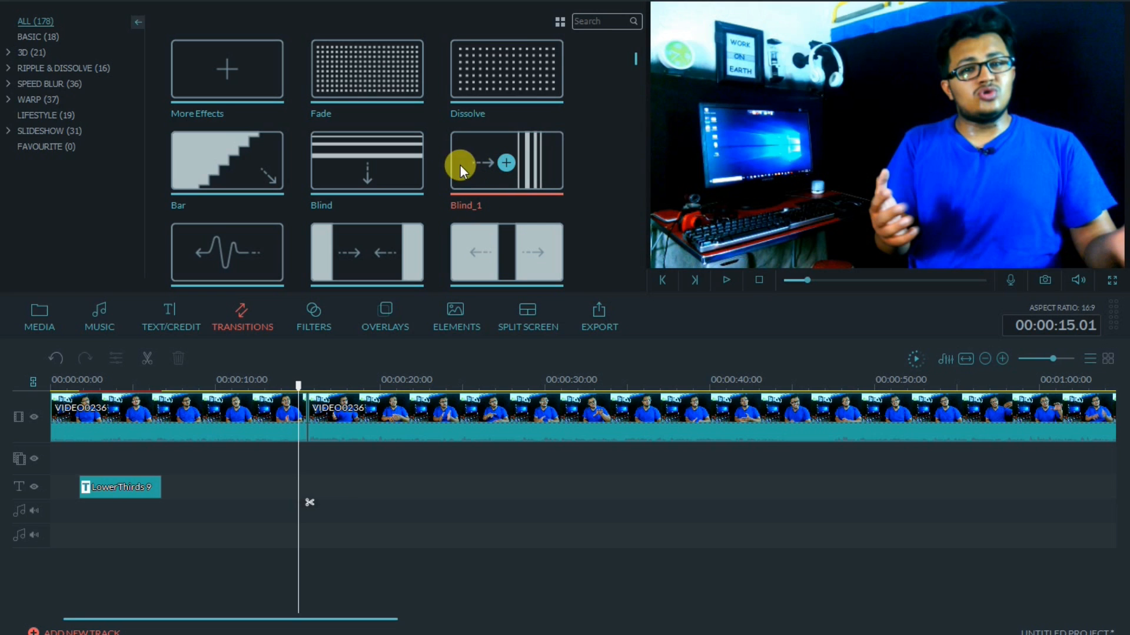
{"action": "left_click_drag", "start_coordinate": [385, 351], "coordinate": [309, 418]}
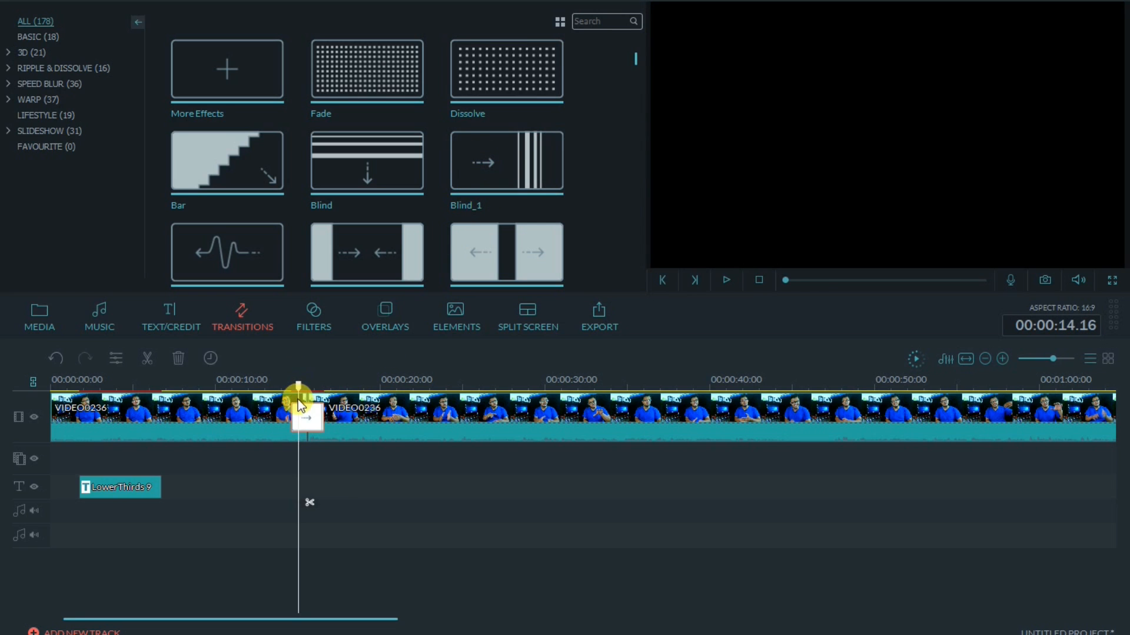
Play back and scrub through the Blind_1 transition at the cut from just before it begins.
{"action": "left_click_drag", "start_coordinate": [298, 386], "coordinate": [287, 385]}
{"action": "left_click", "coordinate": [363, 528]}
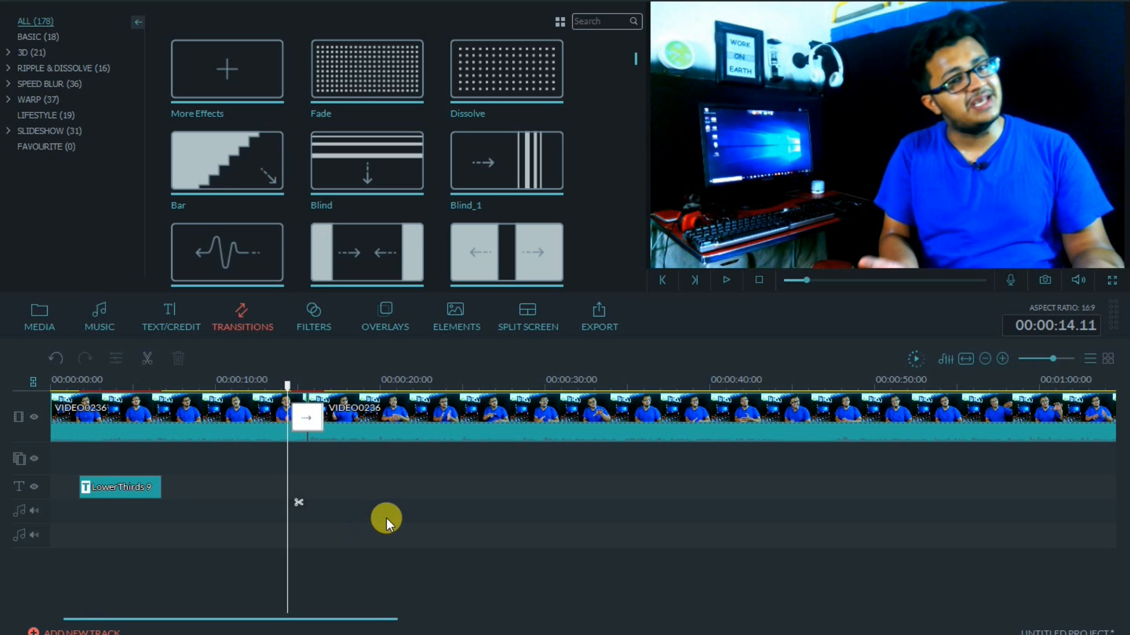
{"action": "key", "text": "space"}
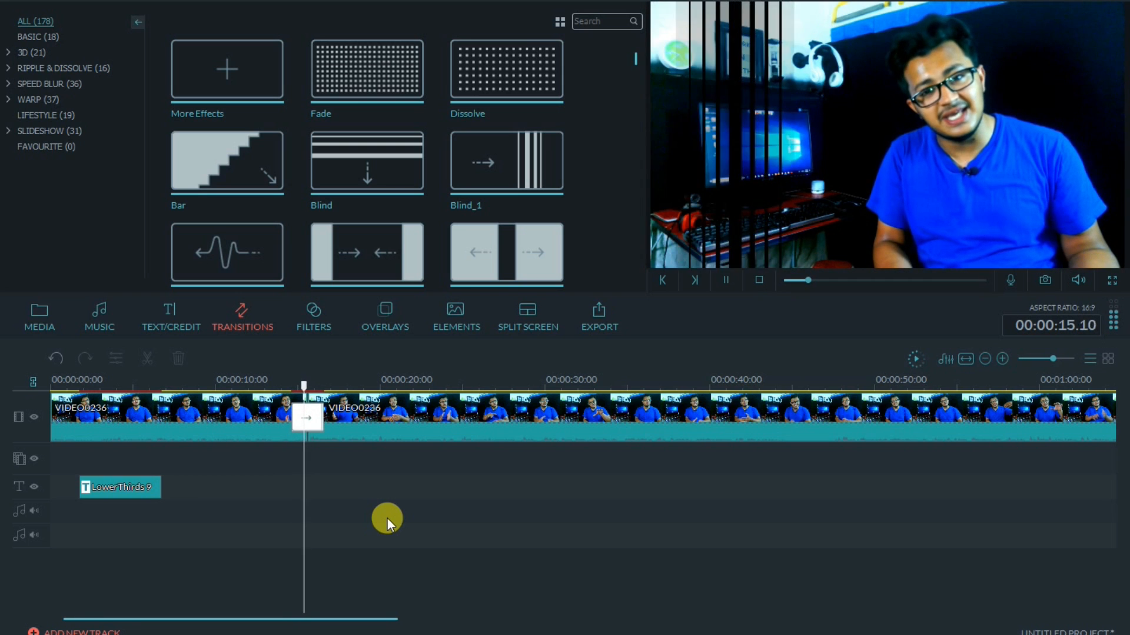
{"action": "key", "text": "space"}
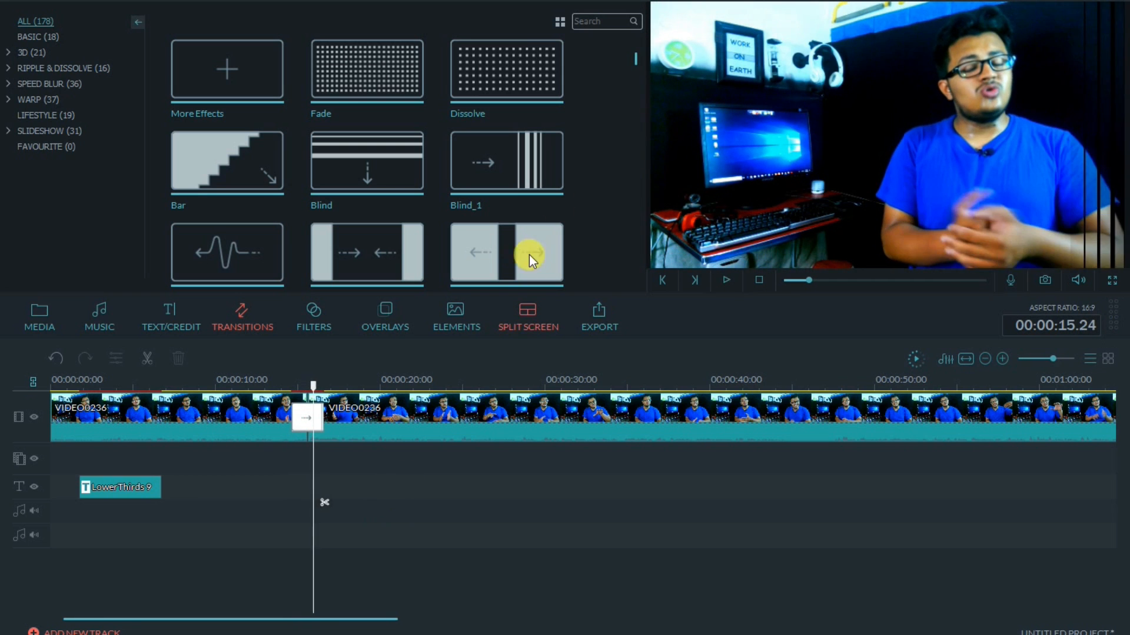
{"action": "left_click_drag", "start_coordinate": [313, 397], "coordinate": [340, 389]}
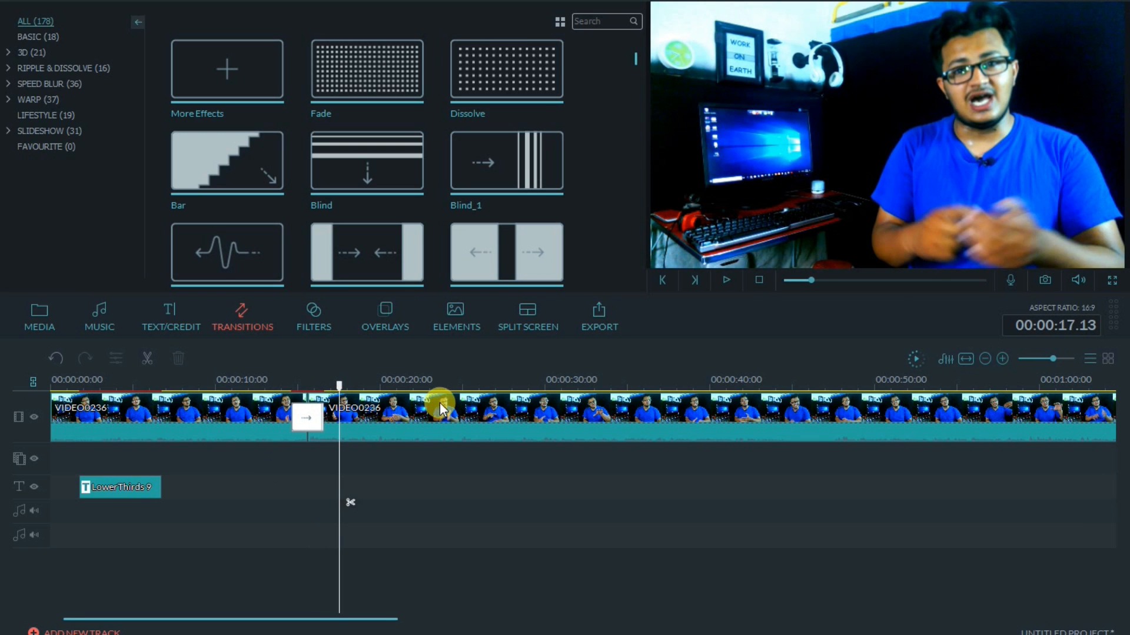
{"action": "left_click_drag", "start_coordinate": [338, 386], "coordinate": [300, 384]}
{"action": "left_click", "coordinate": [308, 415]}
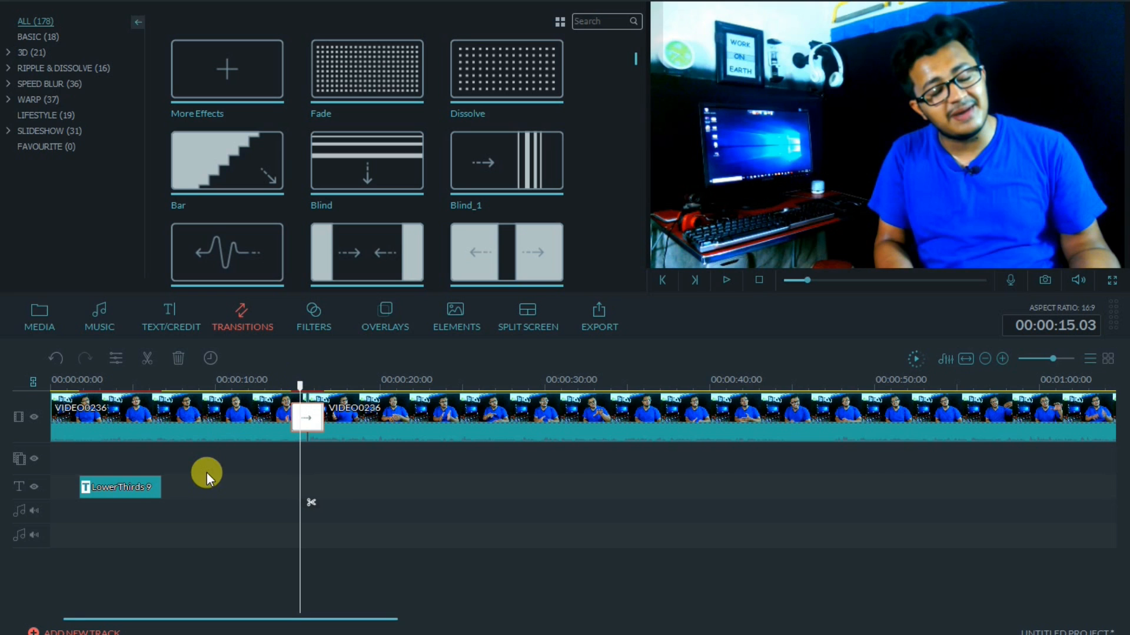
Delete the Blind_1 transition and the LowerThirds 9 title from the timeline.
{"action": "left_click", "coordinate": [106, 316]}
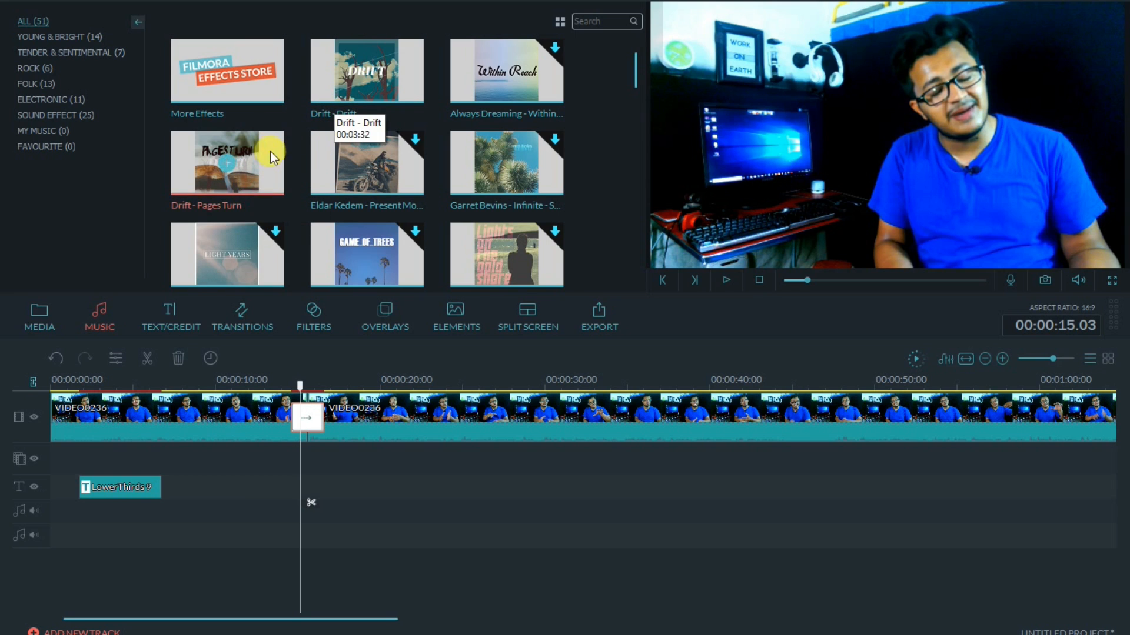
{"action": "left_click", "coordinate": [37, 328]}
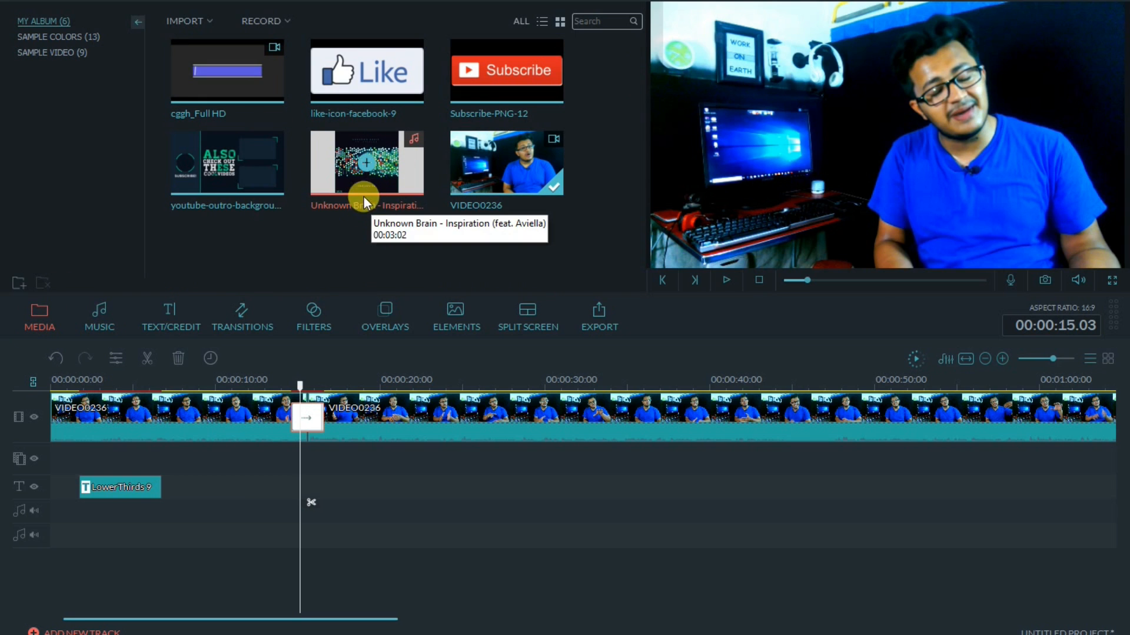
{"action": "left_click", "coordinate": [301, 434]}
{"action": "right_click", "coordinate": [302, 434]}
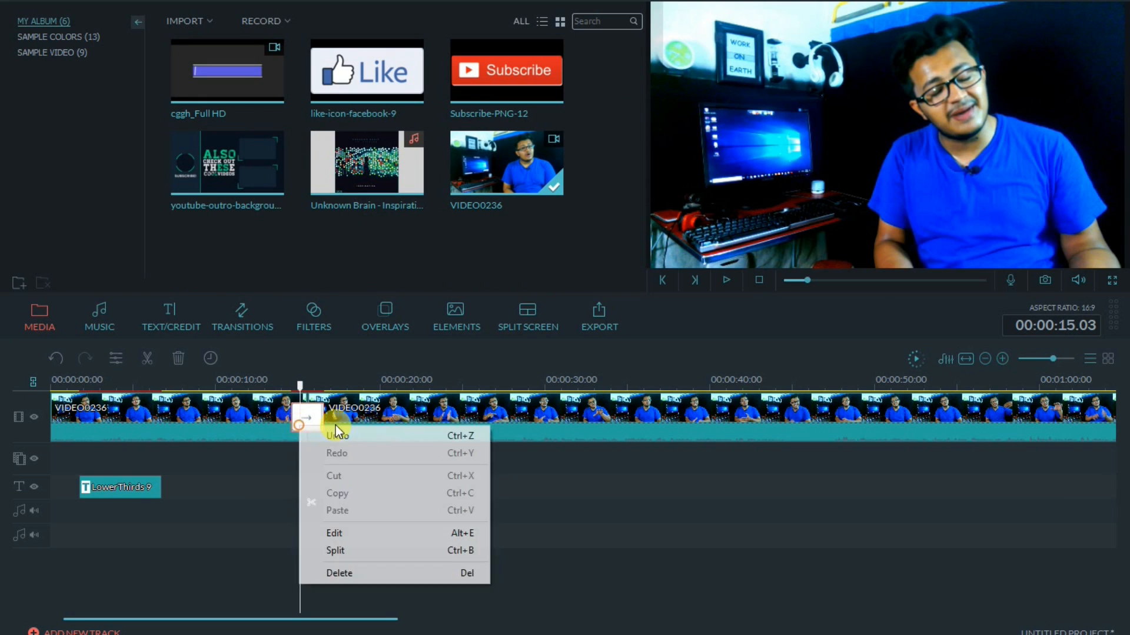
{"action": "left_click", "coordinate": [336, 577]}
{"action": "right_click", "coordinate": [132, 492]}
{"action": "left_click", "coordinate": [160, 481]}
Place the Unknown Brain - Inspiration song on the first audio track at the start of the timeline.
{"action": "left_click_drag", "start_coordinate": [380, 186], "coordinate": [60, 503]}
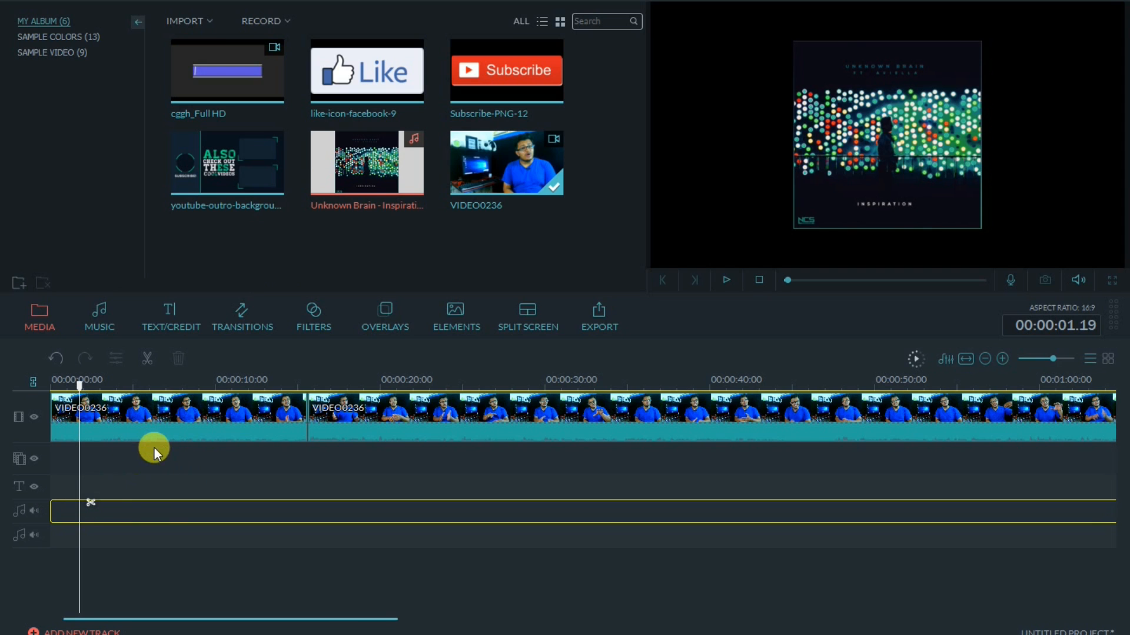
{"action": "left_click_drag", "start_coordinate": [170, 446], "coordinate": [169, 446]}
{"action": "left_click", "coordinate": [171, 472]}
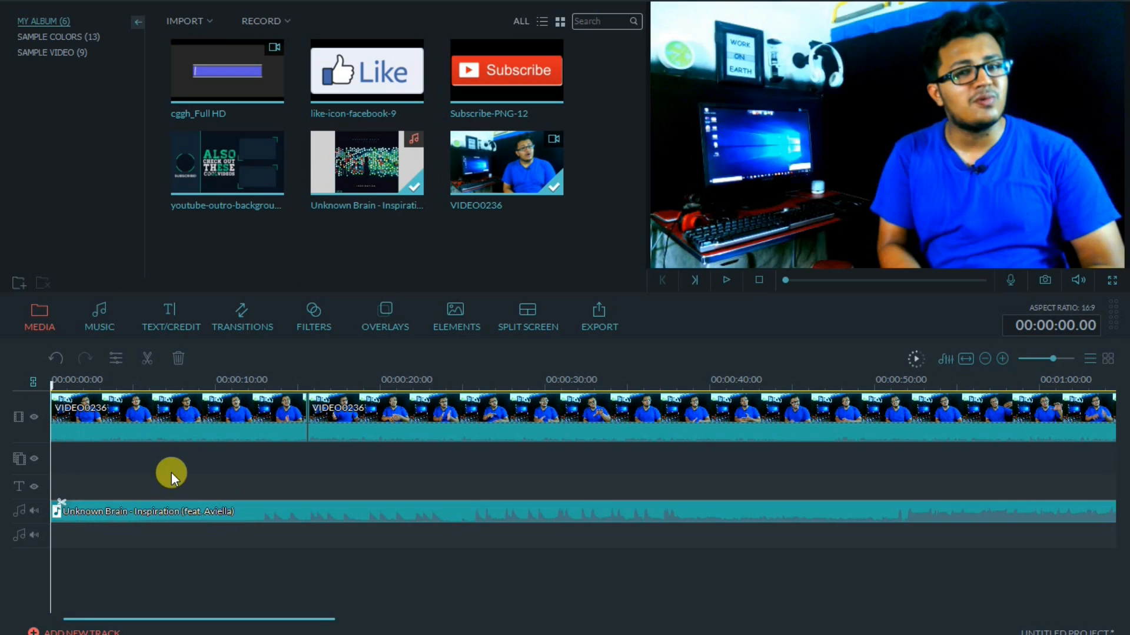
Split the Unknown Brain - Inspiration music clip at 00:00:12.22.
{"action": "left_click_drag", "start_coordinate": [53, 385], "coordinate": [263, 403]}
{"action": "left_click", "coordinate": [260, 512]}
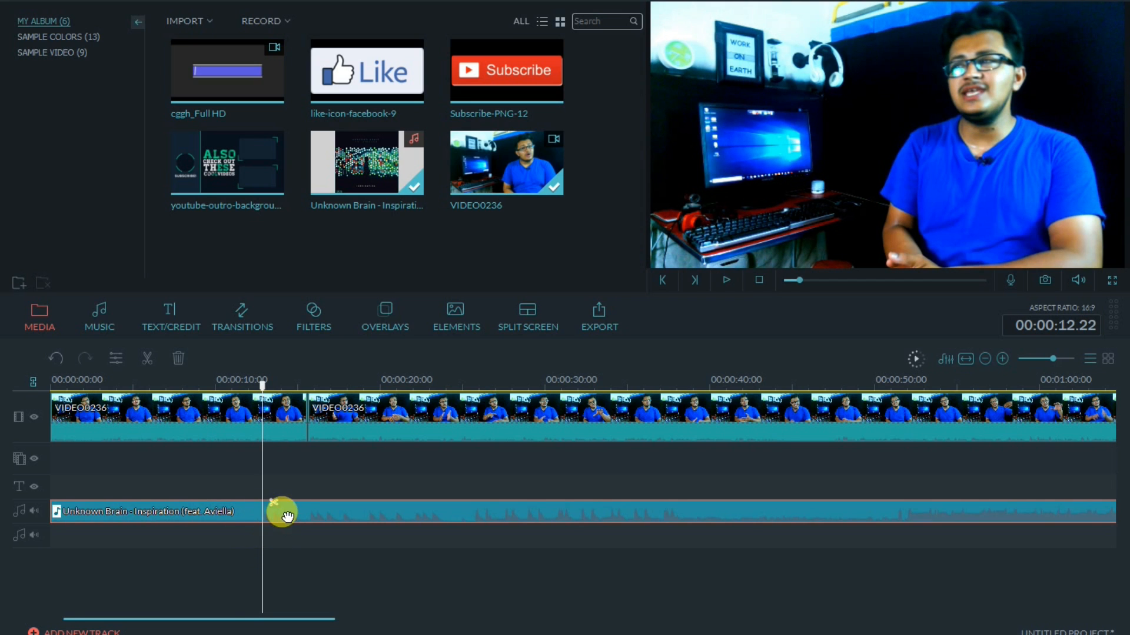
{"action": "left_click", "coordinate": [272, 502]}
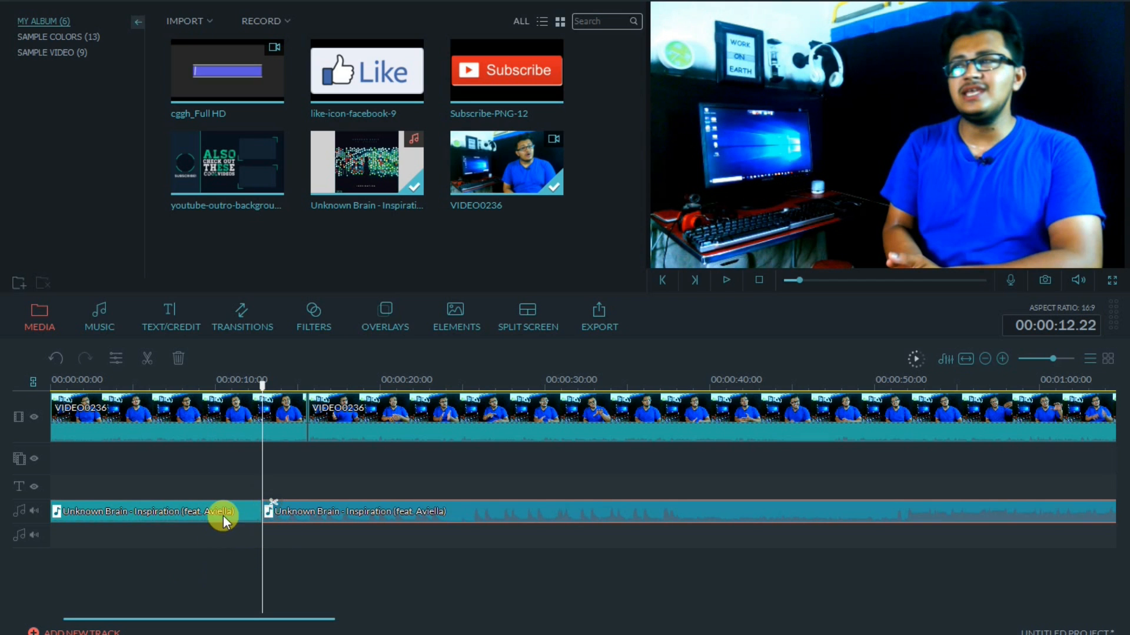
{"action": "left_click", "coordinate": [267, 423]}
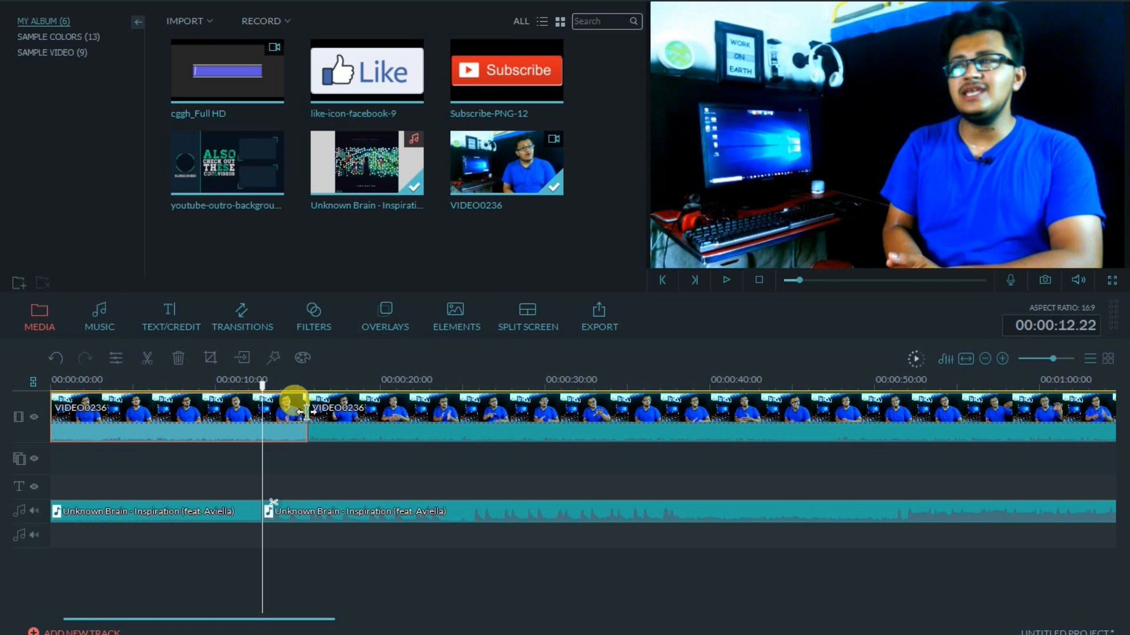
Trim the end of the first VIDEO0236 clip to a duration of 00:00:12.22 and insert the cggh_Full HD clip at that cut.
{"action": "left_click_drag", "start_coordinate": [306, 412], "coordinate": [258, 406]}
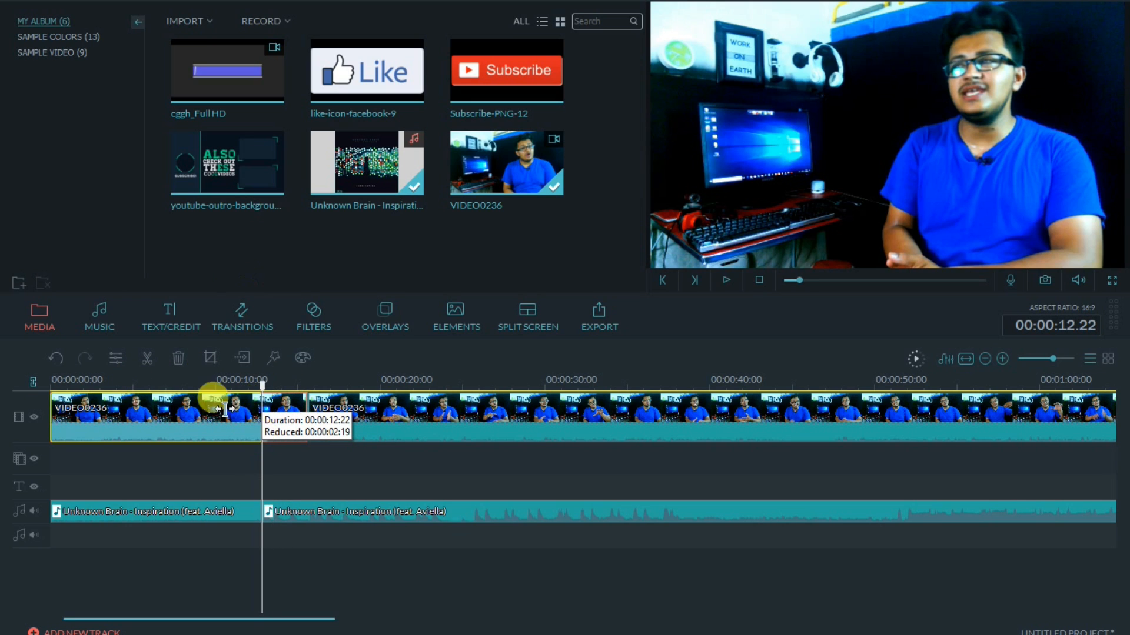
{"action": "left_click", "coordinate": [200, 89]}
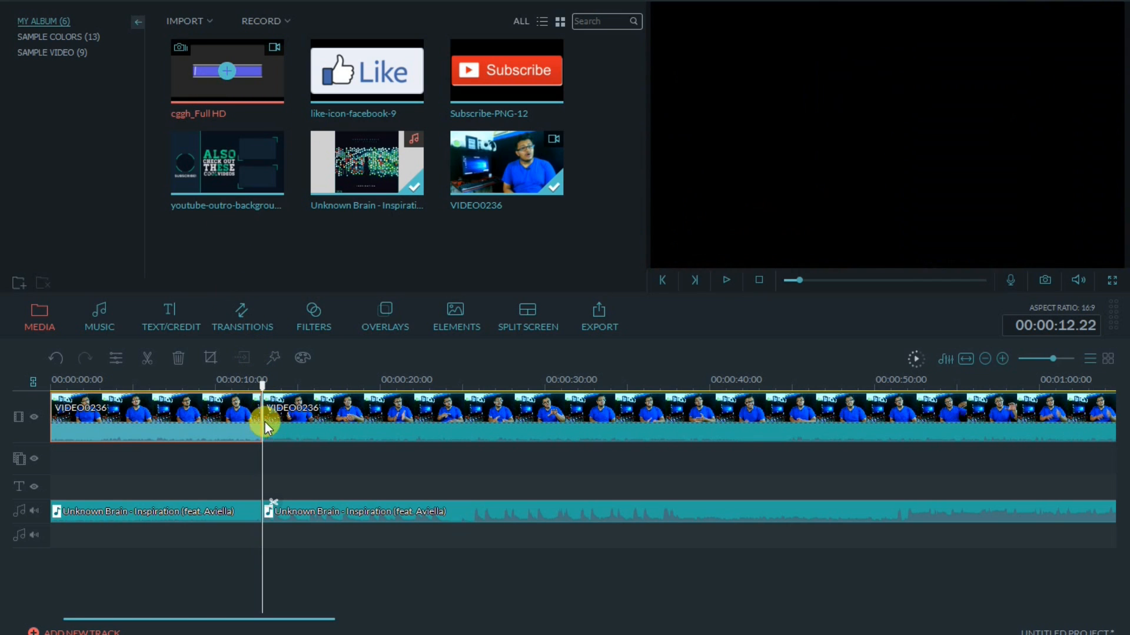
{"action": "left_click", "coordinate": [265, 424]}
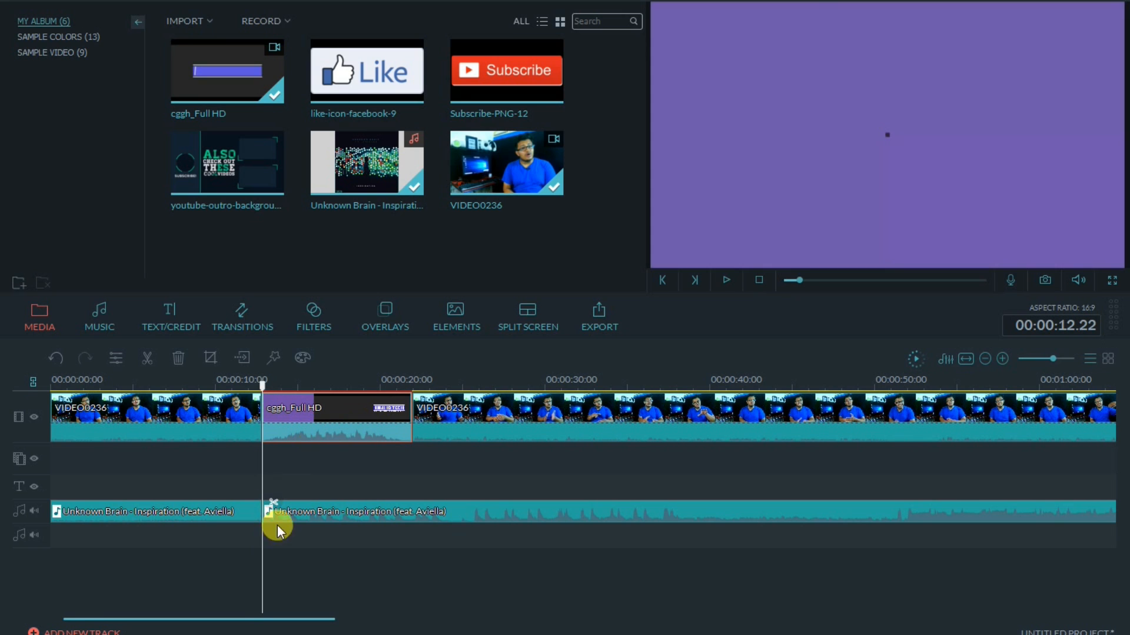
Split the Unknown Brain - Inspiration music at 00:00:21.24, where the cggh_Full HD clip ends.
{"action": "left_click", "coordinate": [235, 512]}
{"action": "left_click", "coordinate": [437, 423]}
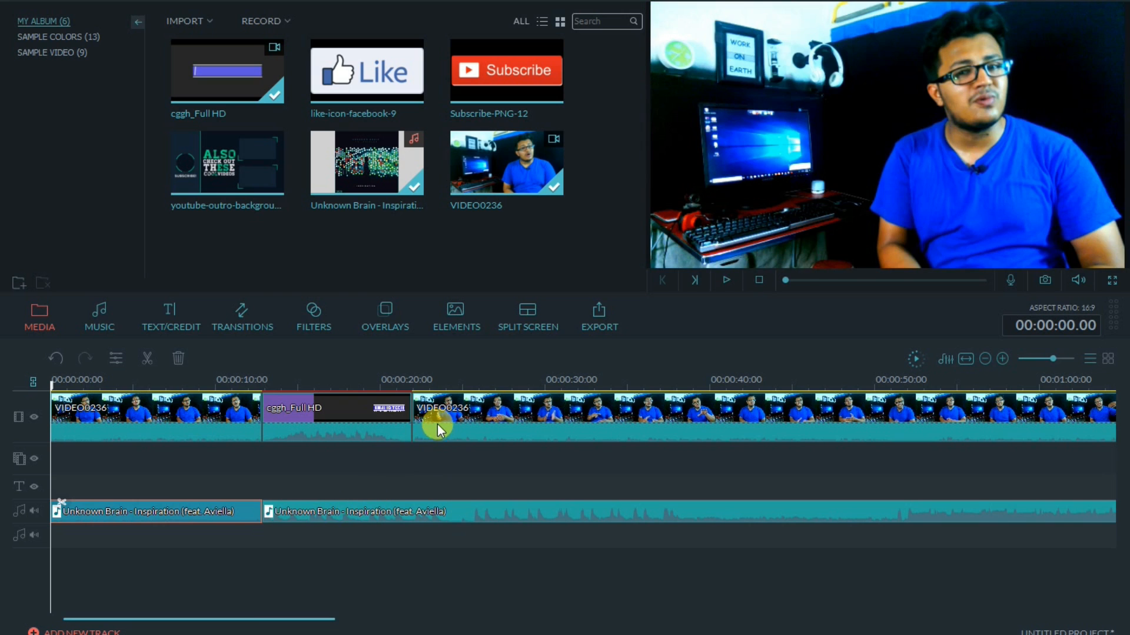
{"action": "left_click", "coordinate": [423, 504]}
{"action": "left_click", "coordinate": [393, 512]}
{"action": "left_click", "coordinate": [451, 511]}
Set both the fade in and fade out of the first Unknown Brain - Inspiration music clip to 0.88 s.
{"action": "double_click", "coordinate": [373, 516]}
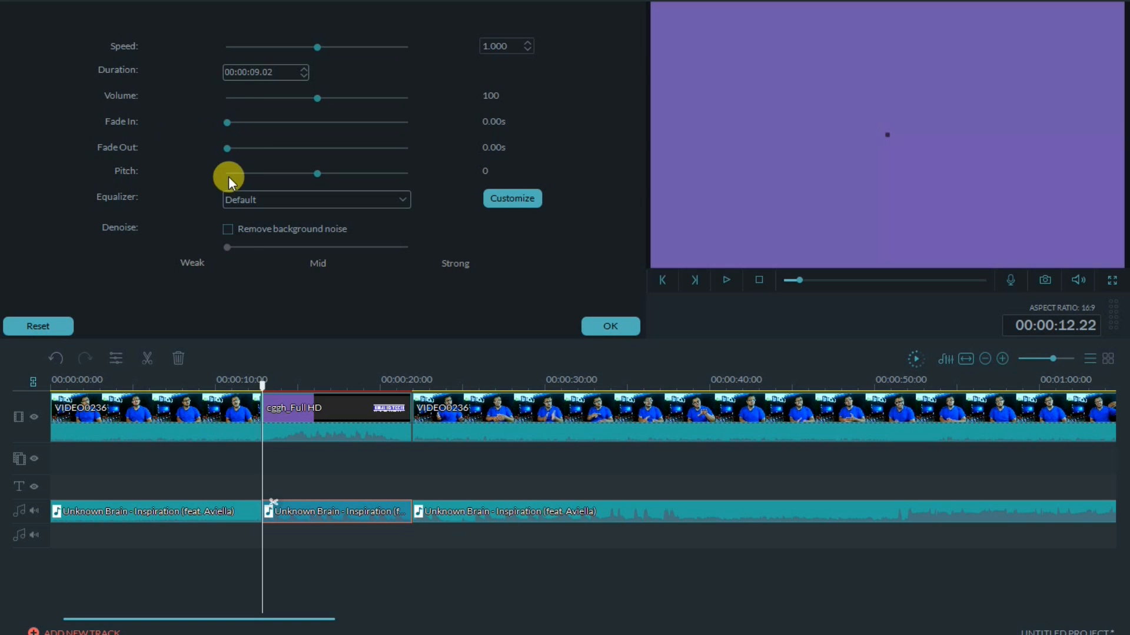
{"action": "left_click", "coordinate": [219, 510]}
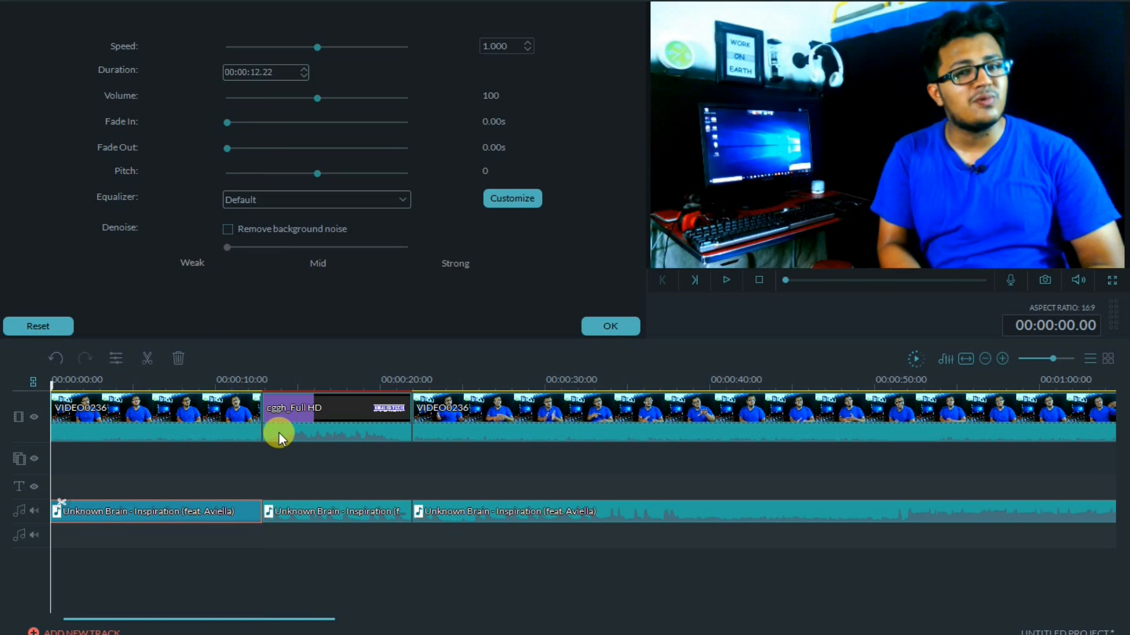
{"action": "left_click_drag", "start_coordinate": [227, 122], "coordinate": [259, 150]}
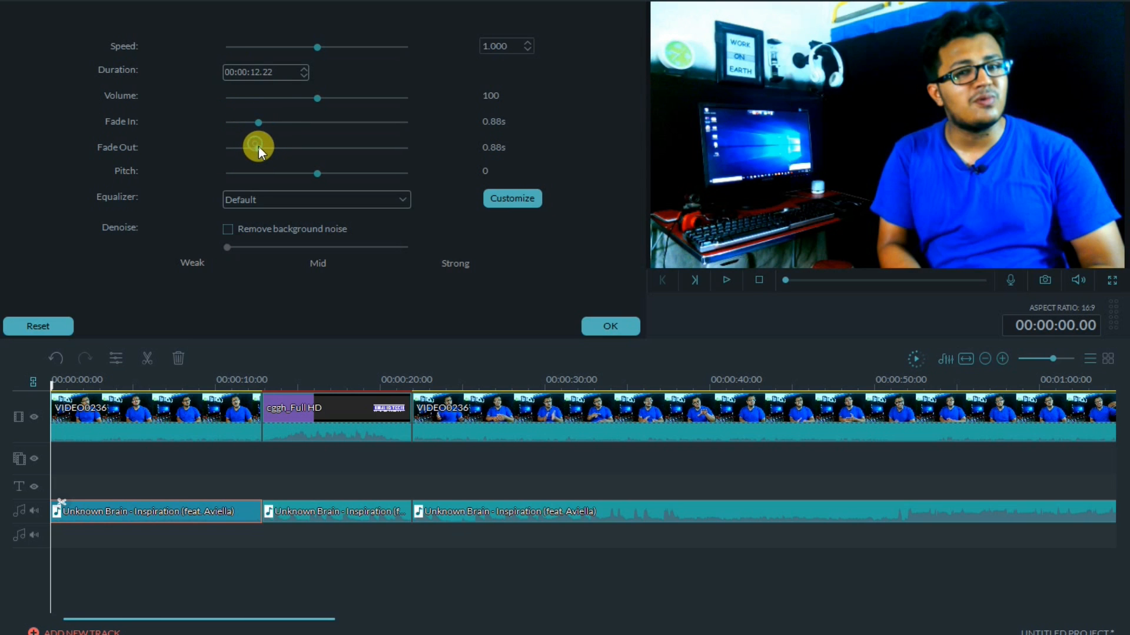
{"action": "left_click", "coordinate": [628, 323]}
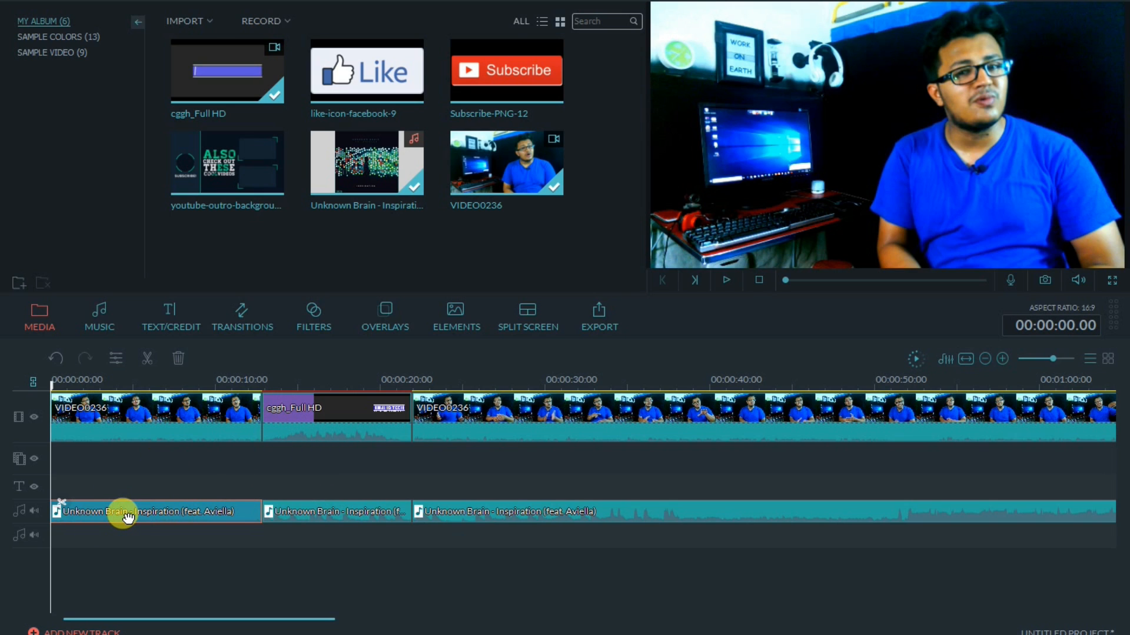
Lower the volume of the first Unknown Brain - Inspiration music clip to near the minimum.
{"action": "double_click", "coordinate": [175, 510]}
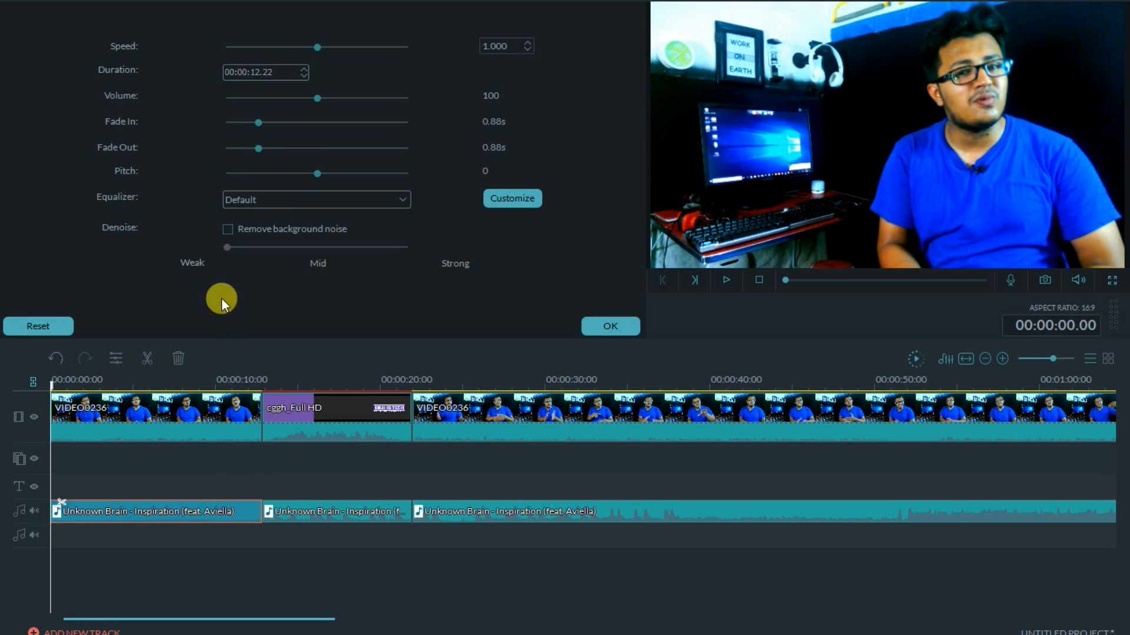
{"action": "left_click_drag", "start_coordinate": [313, 100], "coordinate": [238, 103]}
{"action": "left_click", "coordinate": [620, 327]}
Set the volume to 3 for the music clip that starts after the cggh_Full HD intro.
{"action": "double_click", "coordinate": [469, 512]}
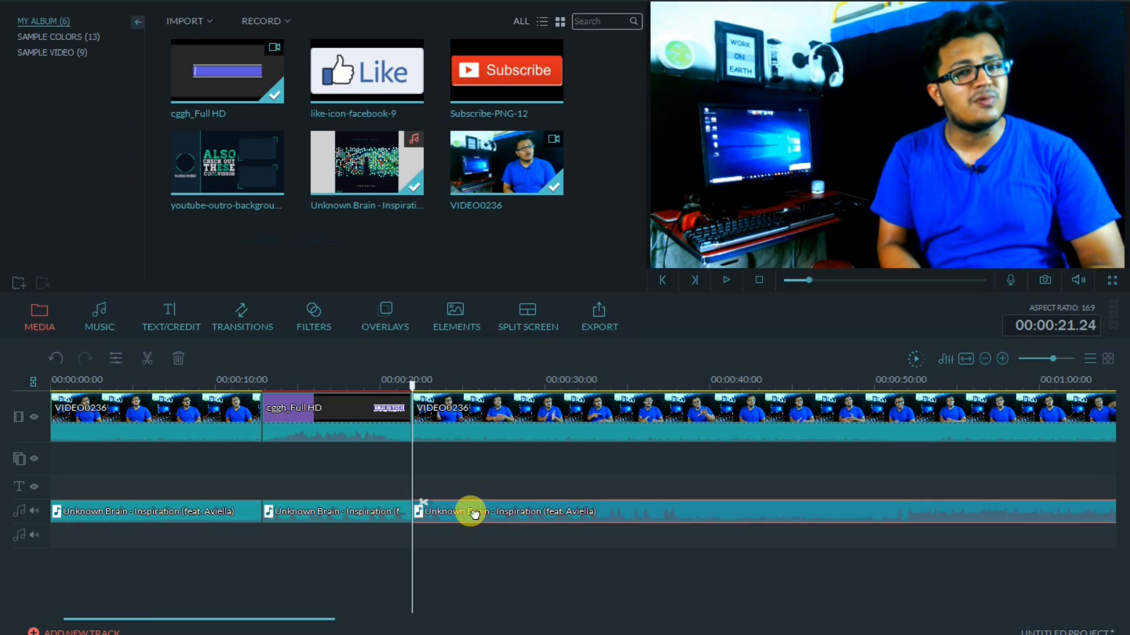
{"action": "left_click_drag", "start_coordinate": [316, 98], "coordinate": [232, 97]}
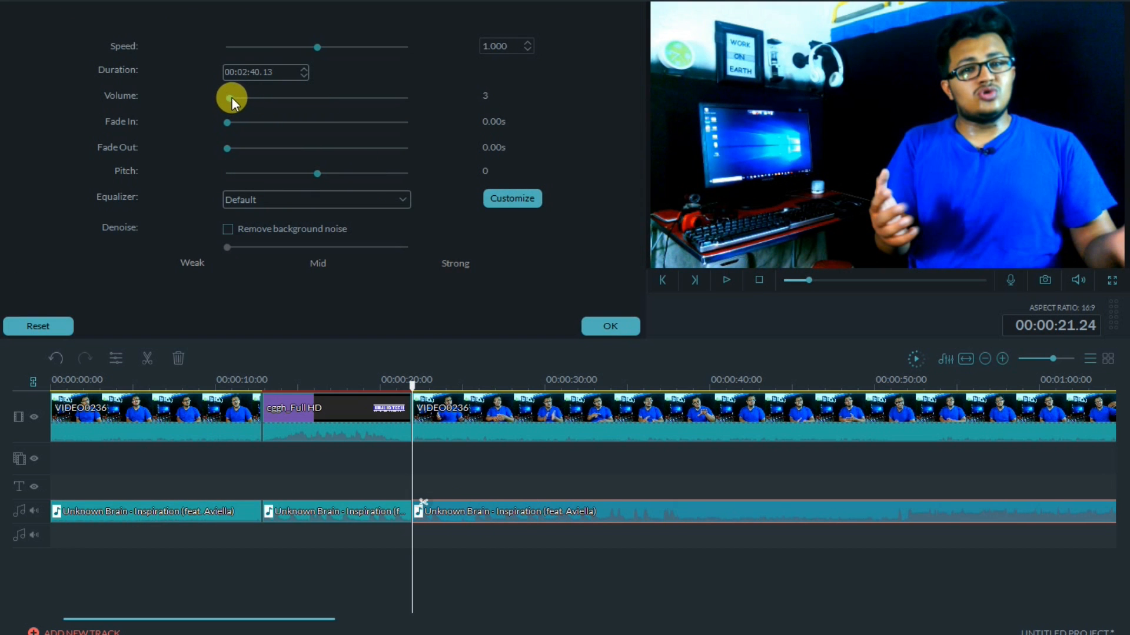
{"action": "left_click", "coordinate": [610, 328]}
Play back the quieter music under the talking video after the intro and from the start of the timeline.
{"action": "key", "text": "space"}
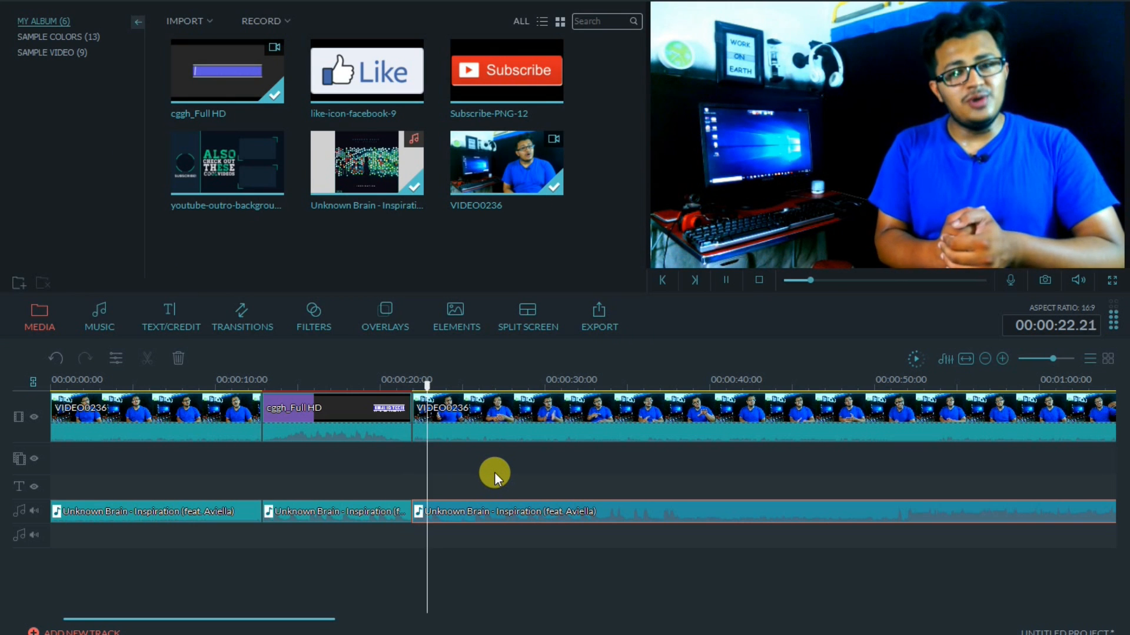
{"action": "key", "text": "space"}
{"action": "left_click_drag", "start_coordinate": [438, 386], "coordinate": [30, 424]}
{"action": "left_click", "coordinate": [112, 540]}
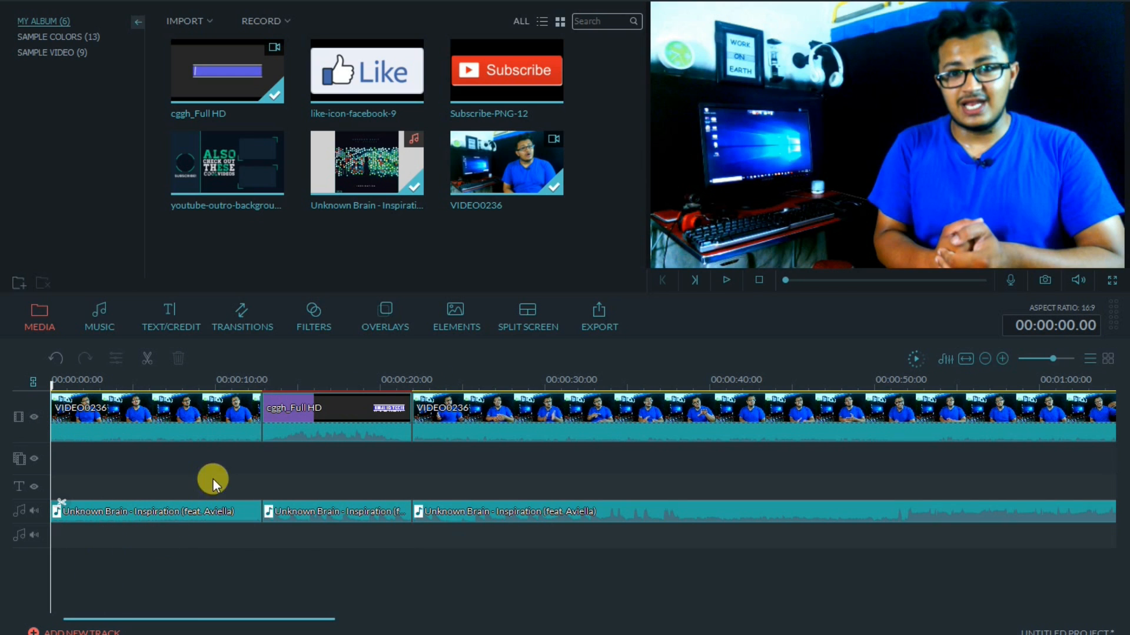
{"action": "key", "text": "space"}
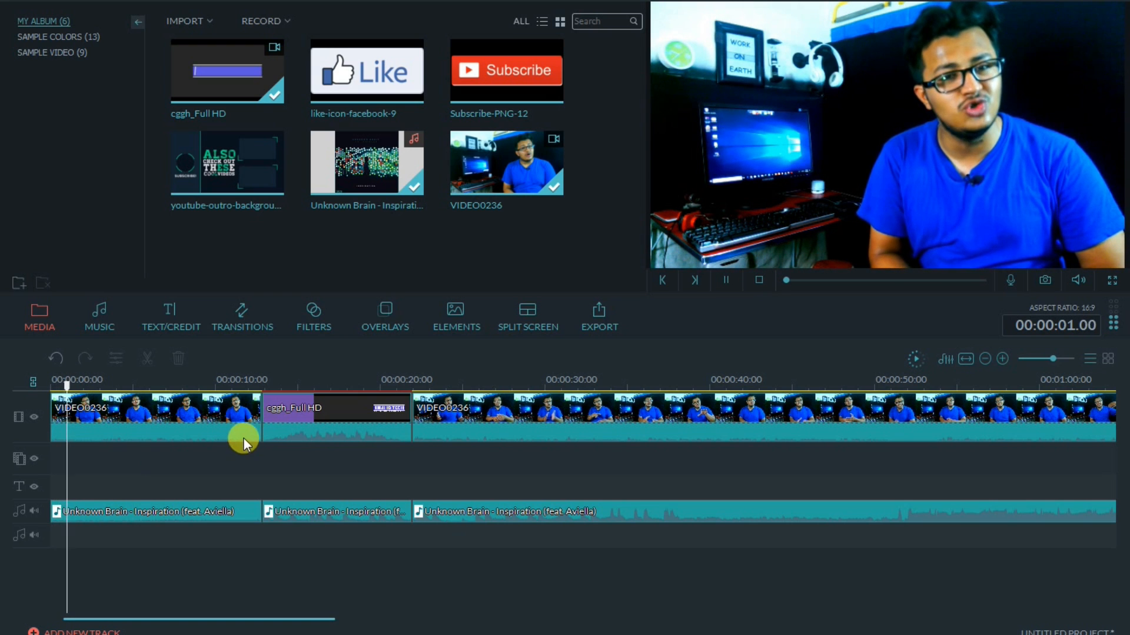
Play through the cggh_Full HD intro clip from its beginning to check it together with the music.
{"action": "left_click", "coordinate": [286, 417]}
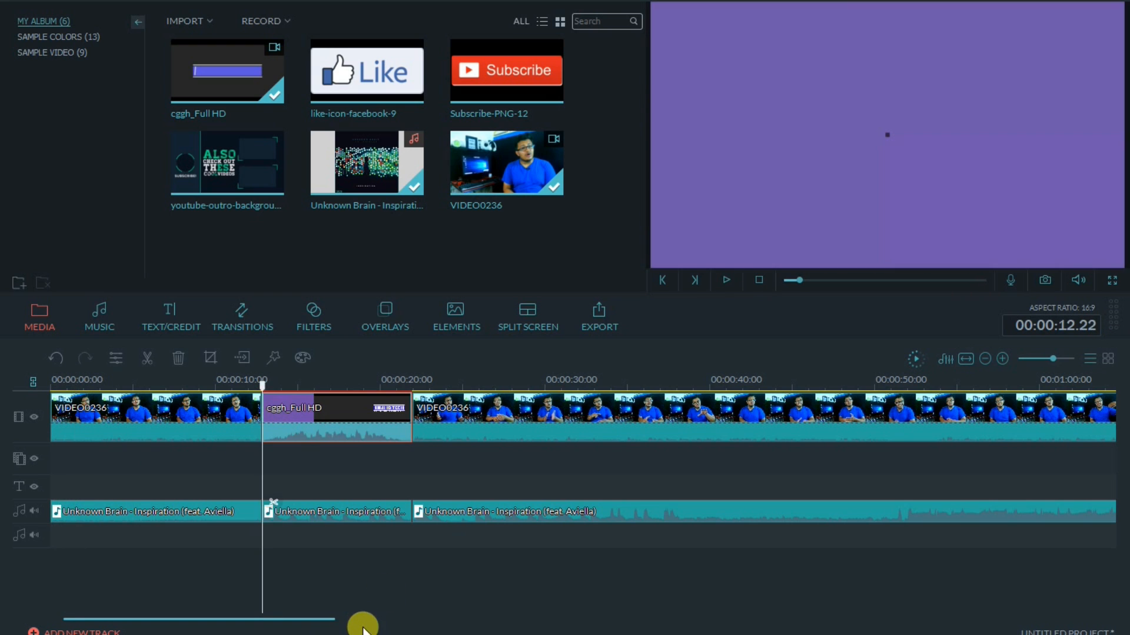
{"action": "key", "text": "space"}
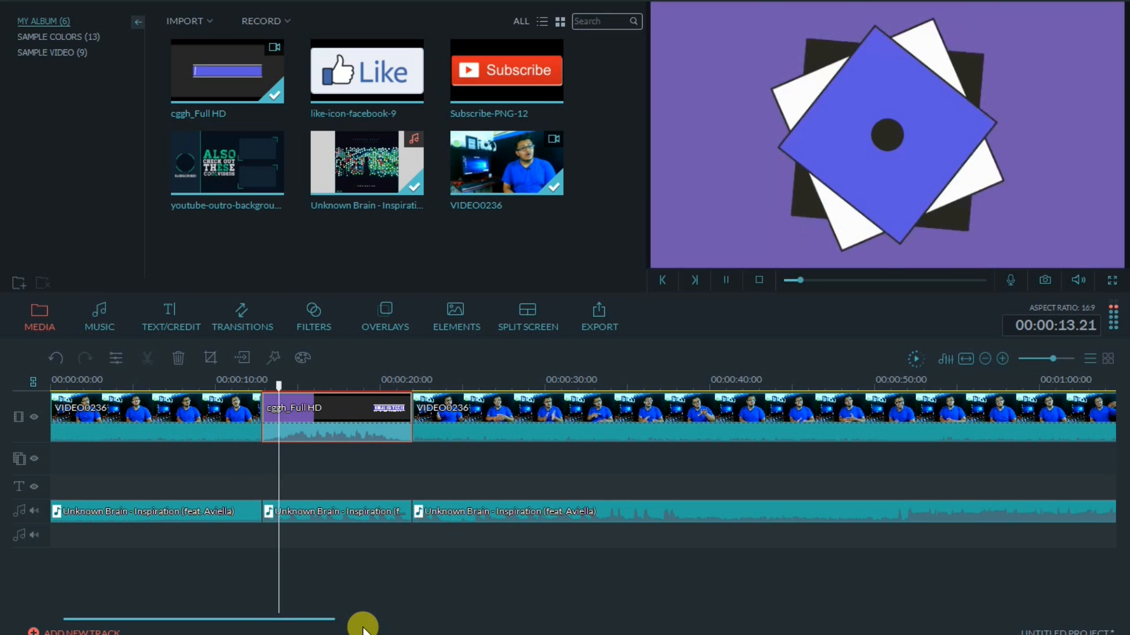
{"action": "key", "text": "space"}
{"action": "right_click", "coordinate": [338, 438]}
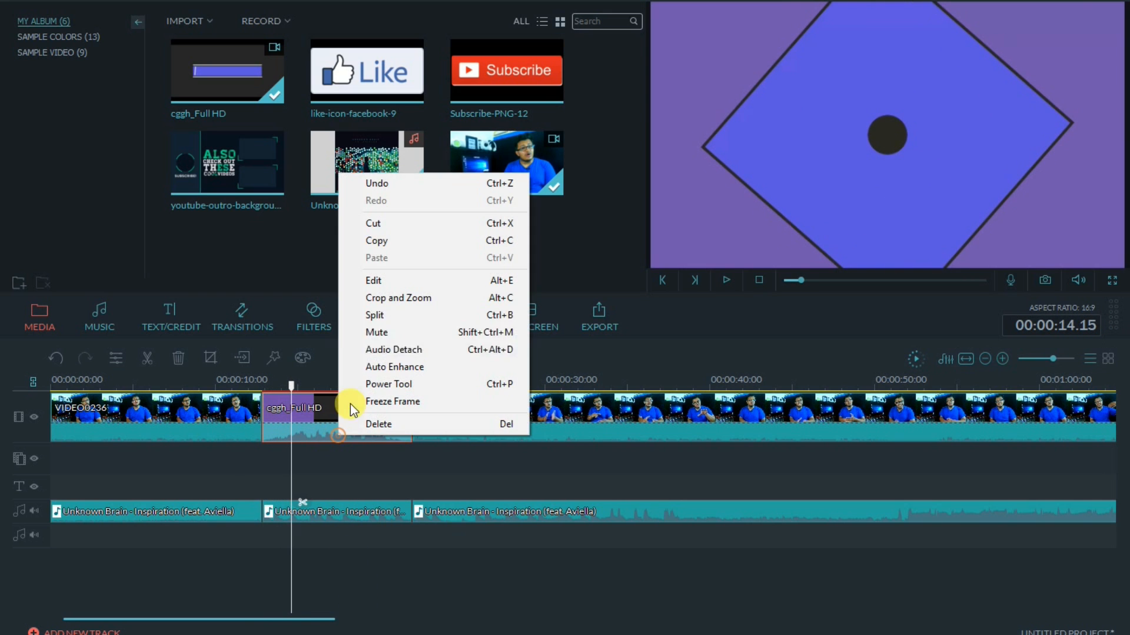
{"action": "left_click", "coordinate": [384, 325]}
{"action": "key", "text": "space"}
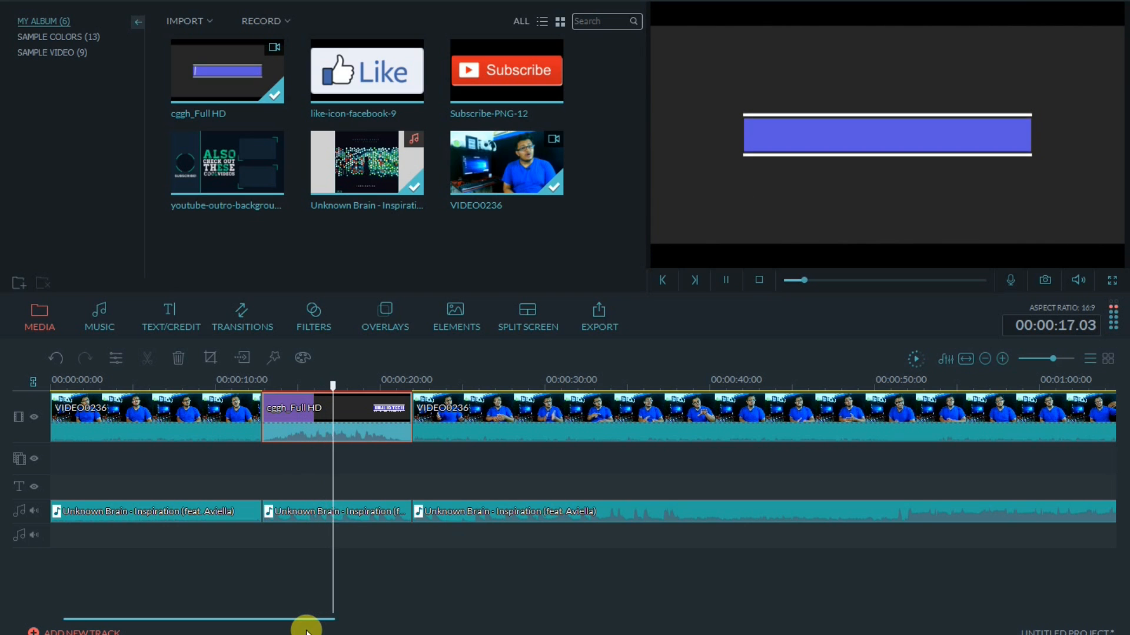
{"action": "key", "text": "space"}
{"action": "key", "text": "space"}
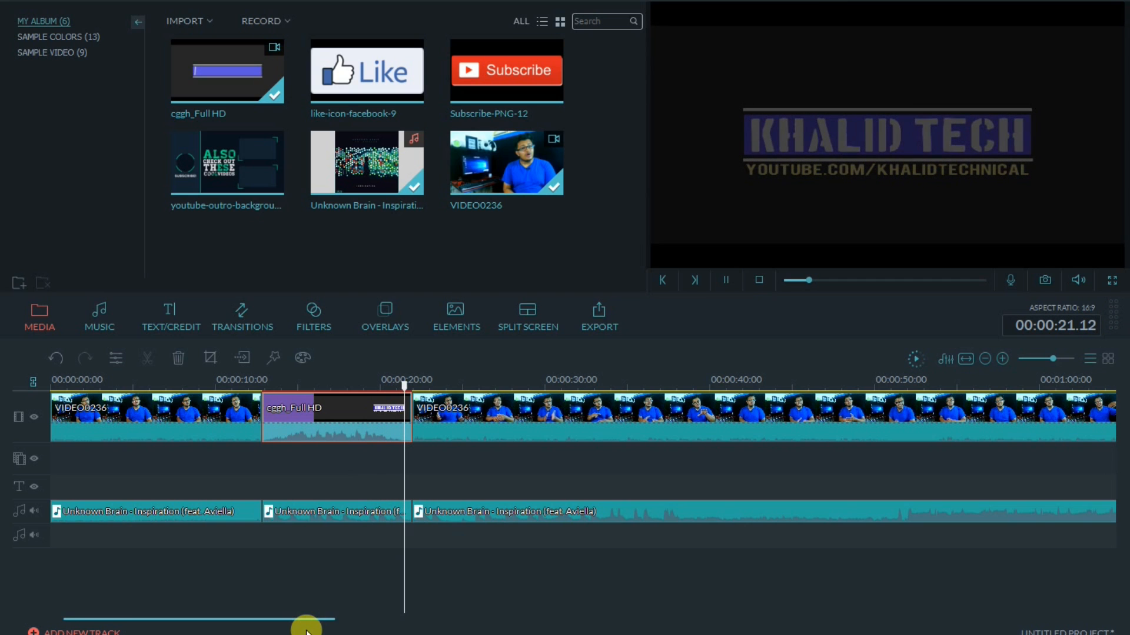
{"action": "key", "text": "space"}
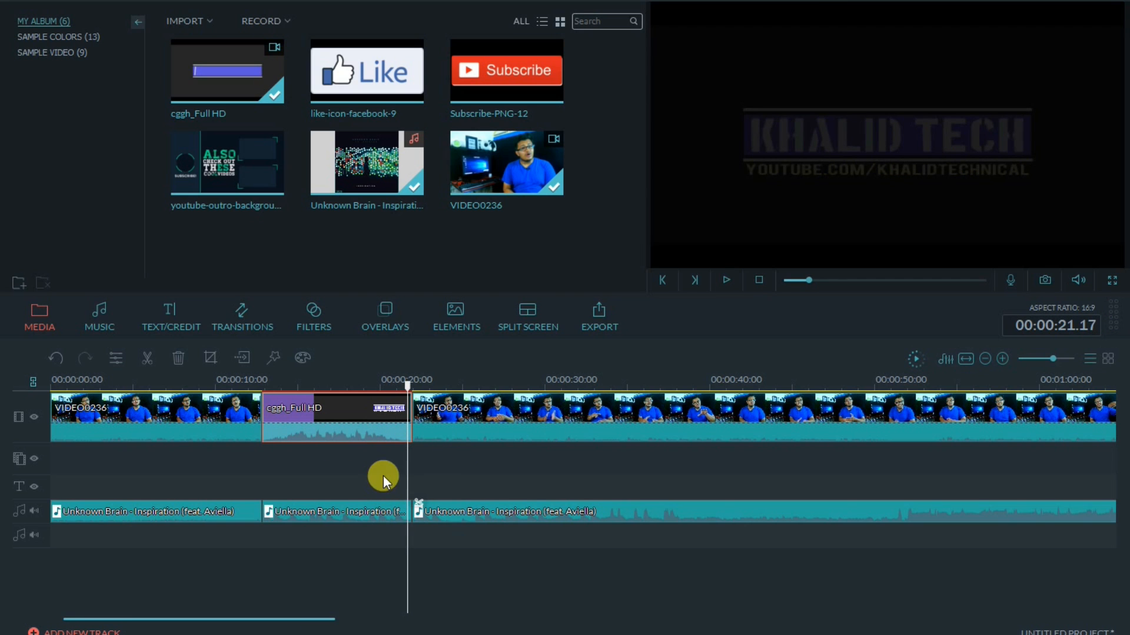
Add the youtube-outro-background-8 image to the video track directly after the last VIDEO0236 clip.
{"action": "left_click", "coordinate": [430, 459]}
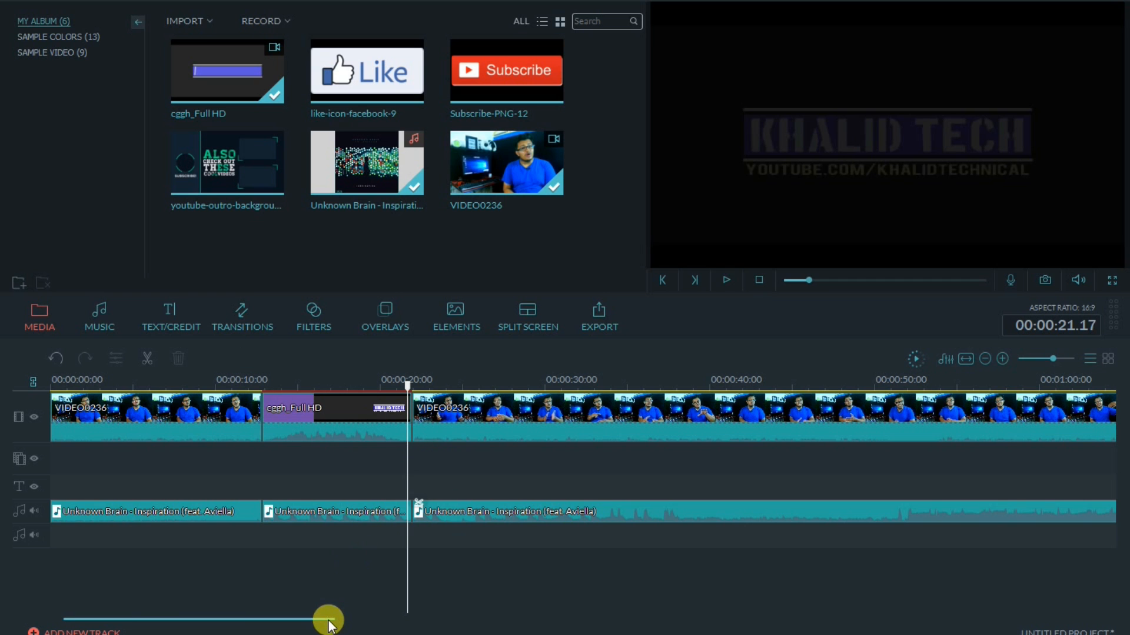
{"action": "left_click_drag", "start_coordinate": [339, 621], "coordinate": [828, 609]}
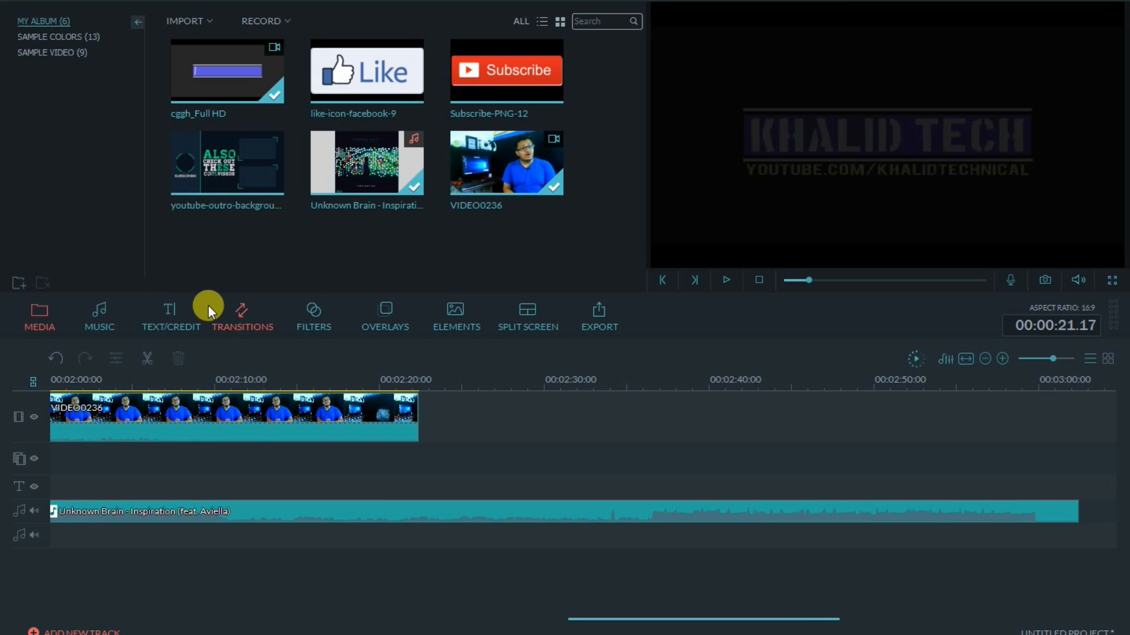
{"action": "mouse_move", "coordinate": [202, 162]}
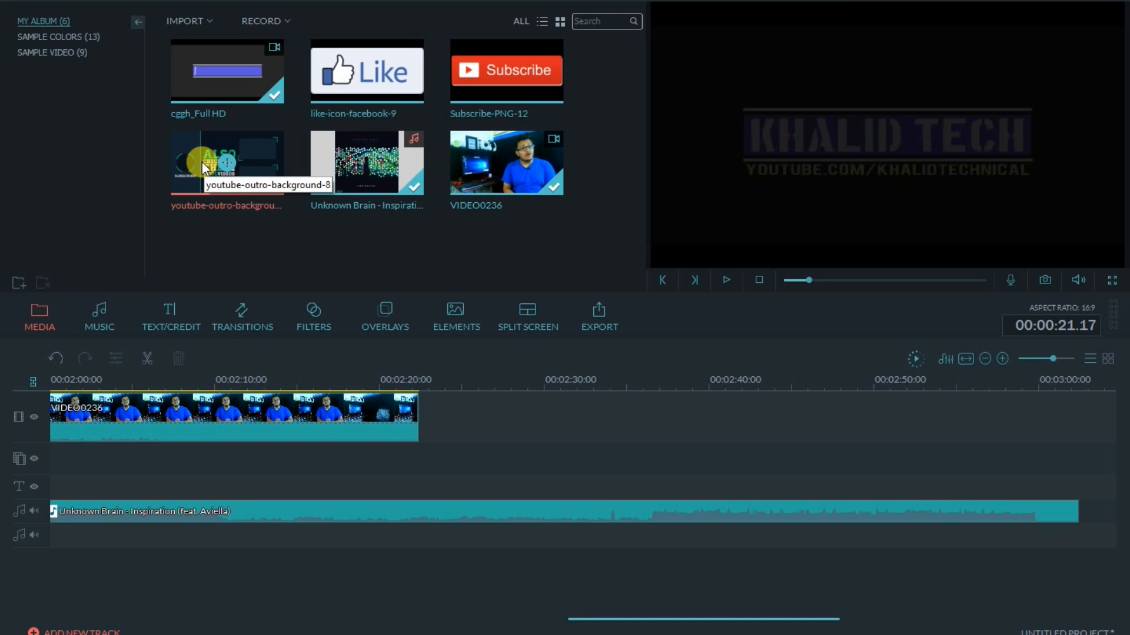
{"action": "left_click_drag", "start_coordinate": [202, 161], "coordinate": [436, 411]}
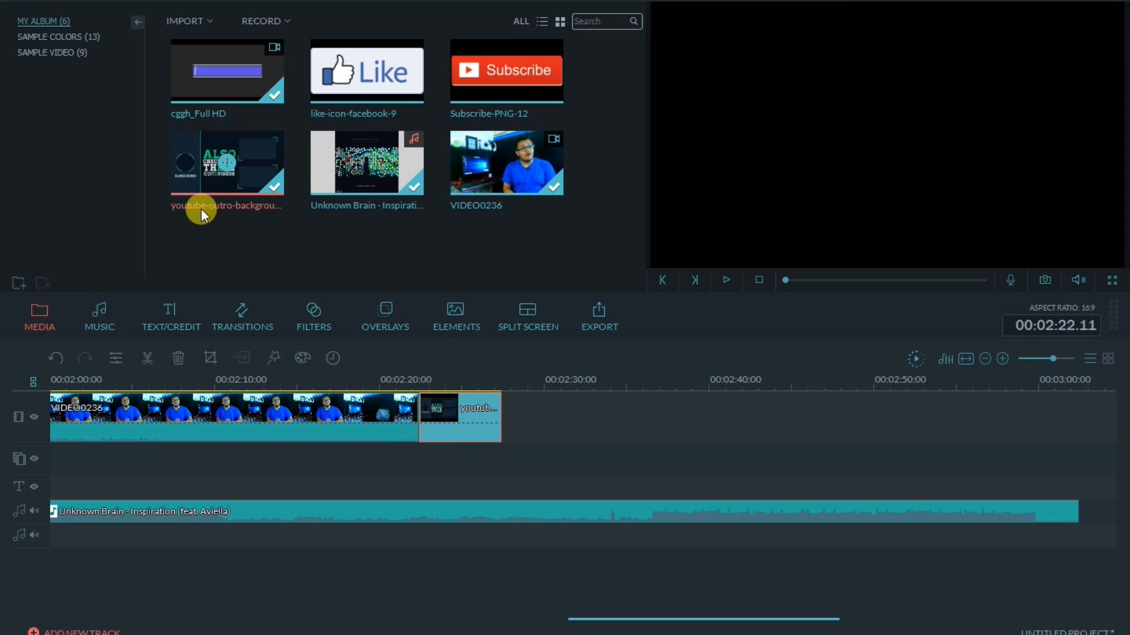
Set the duration of the youtube-outro-background-8 image to 00:00:20.00.
{"action": "double_click", "coordinate": [439, 418]}
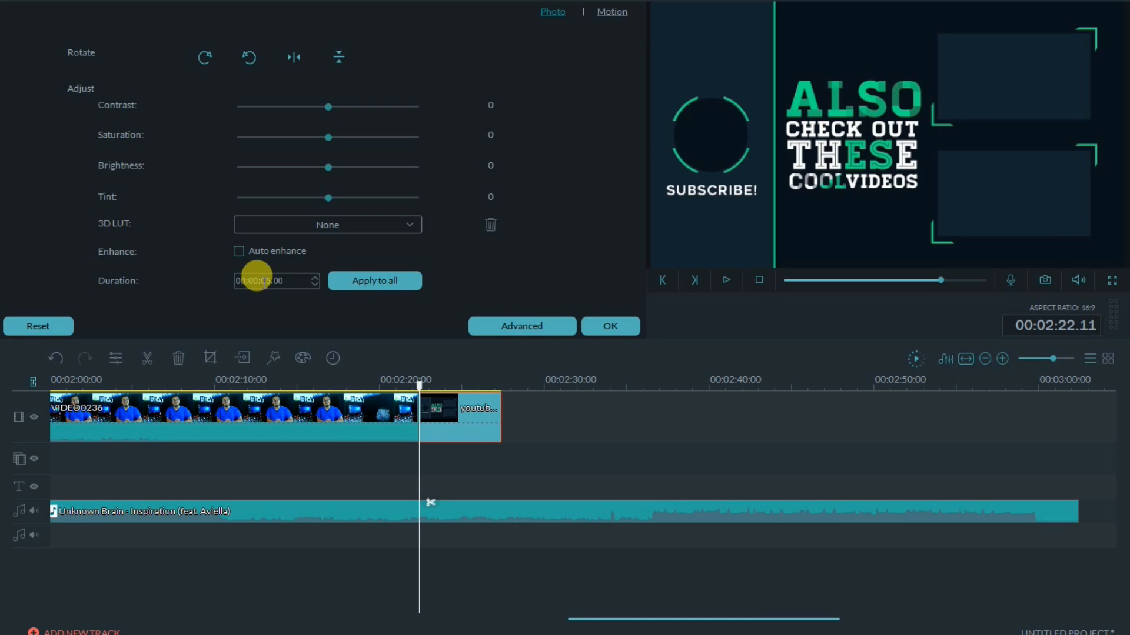
{"action": "left_click", "coordinate": [264, 281]}
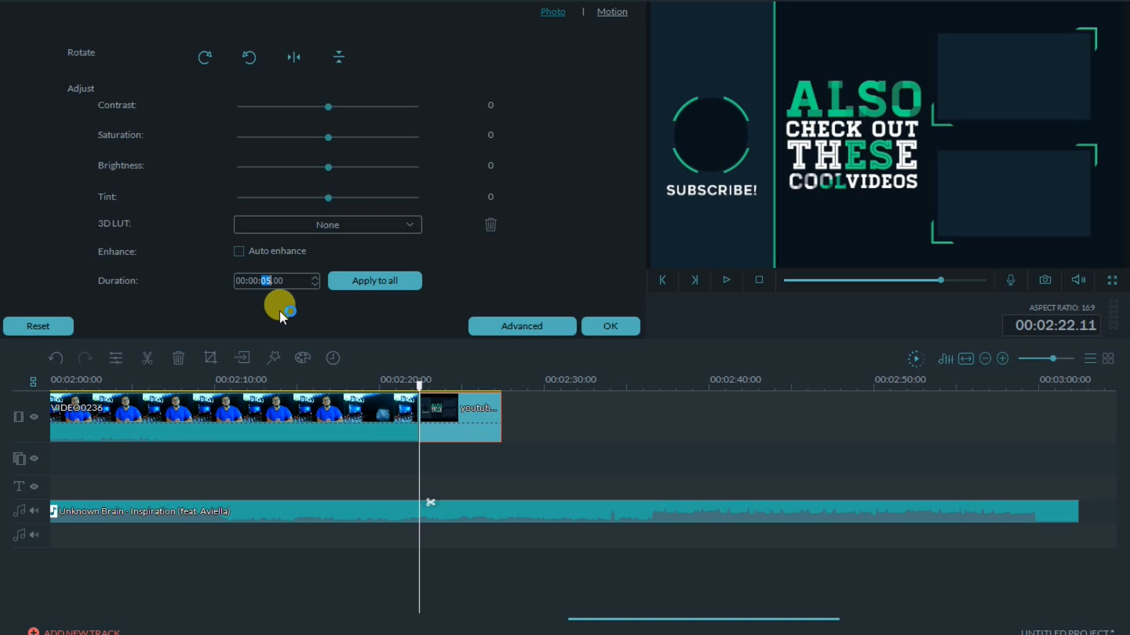
{"action": "type", "text": "20"}
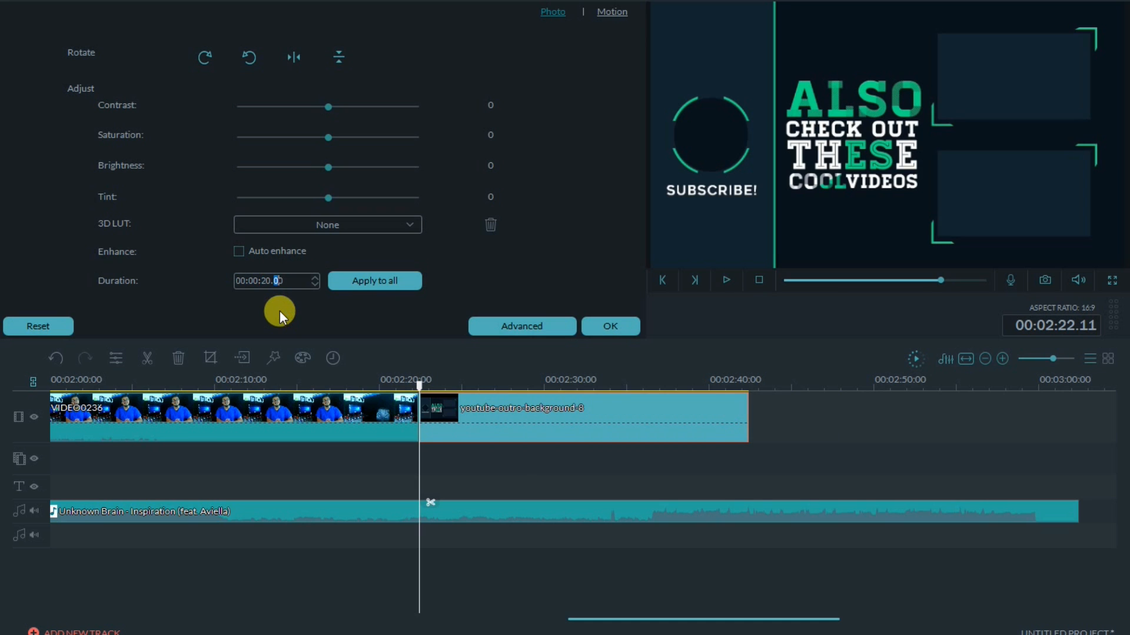
{"action": "left_click", "coordinate": [620, 326]}
Trim the music to end with the outro image at 00:02:42.11 and split it at the outro's start, 00:02:22.11.
{"action": "left_click", "coordinate": [1026, 516]}
{"action": "left_click_drag", "start_coordinate": [1079, 504], "coordinate": [748, 503]}
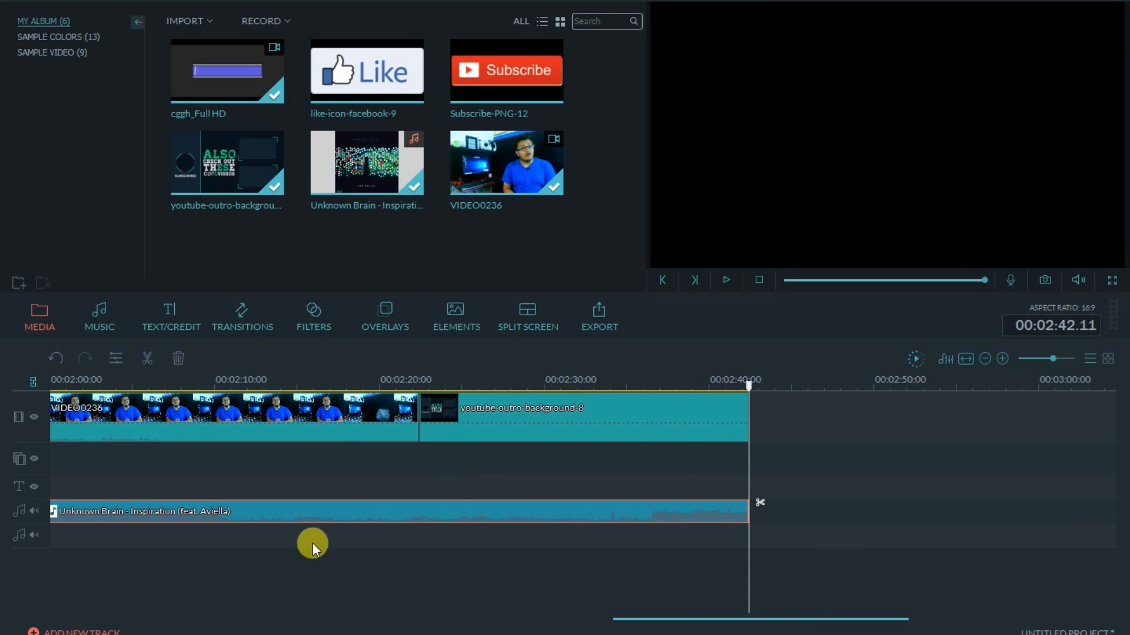
{"action": "left_click", "coordinate": [353, 406]}
{"action": "left_click", "coordinate": [427, 406]}
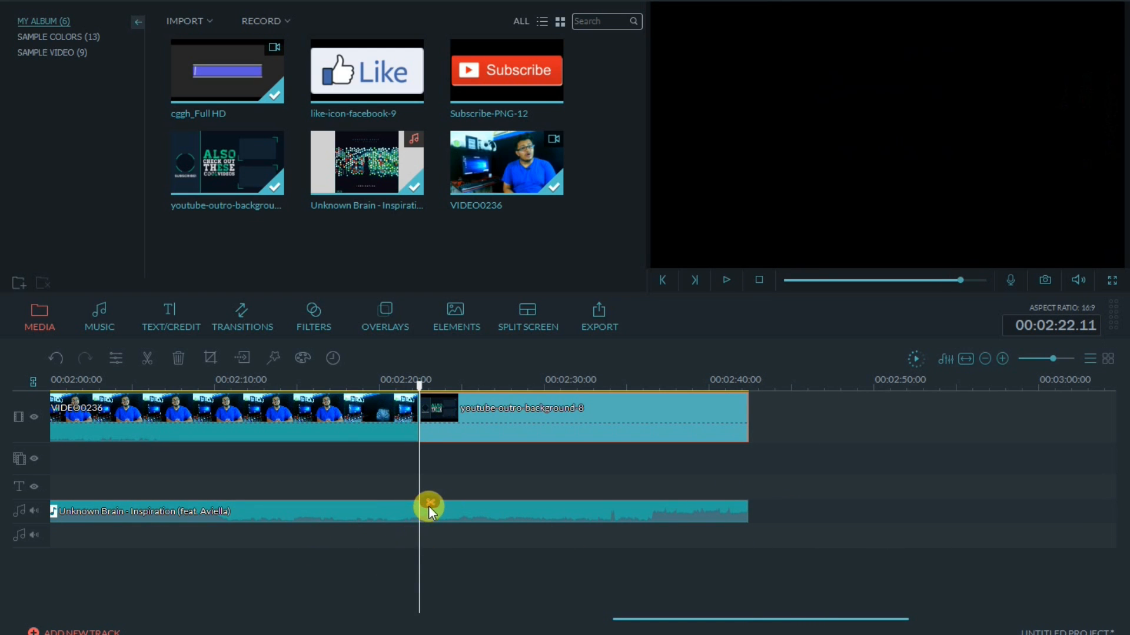
{"action": "left_click", "coordinate": [430, 503]}
{"action": "left_click", "coordinate": [521, 459]}
Raise the volume of the music clip beneath the youtube-outro-background-8 image.
{"action": "left_click", "coordinate": [541, 509]}
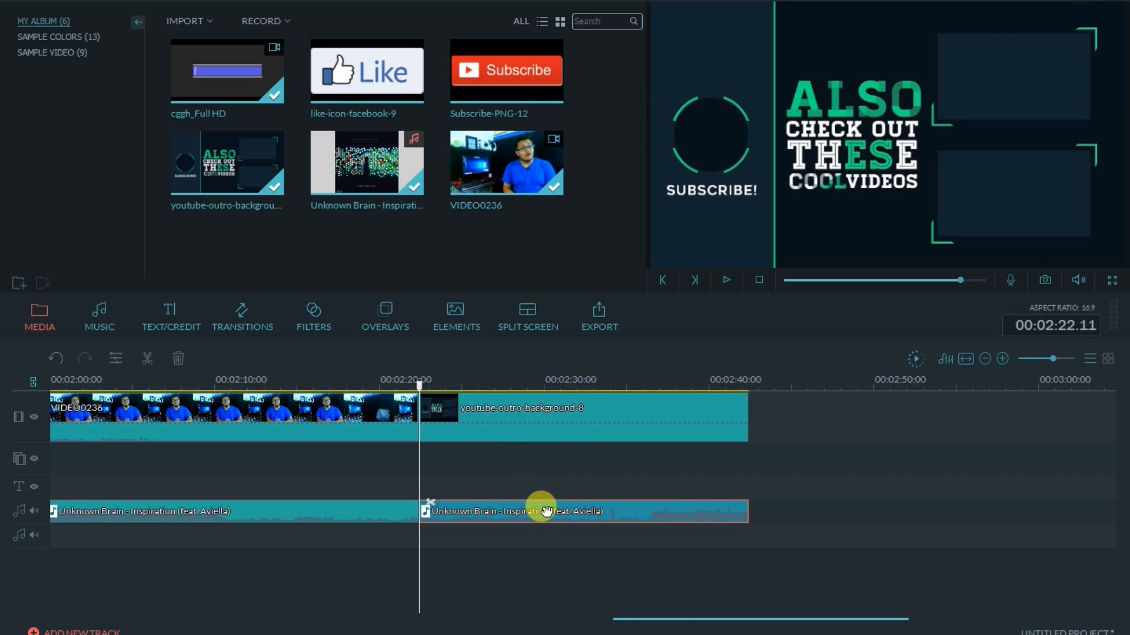
{"action": "double_click", "coordinate": [546, 510]}
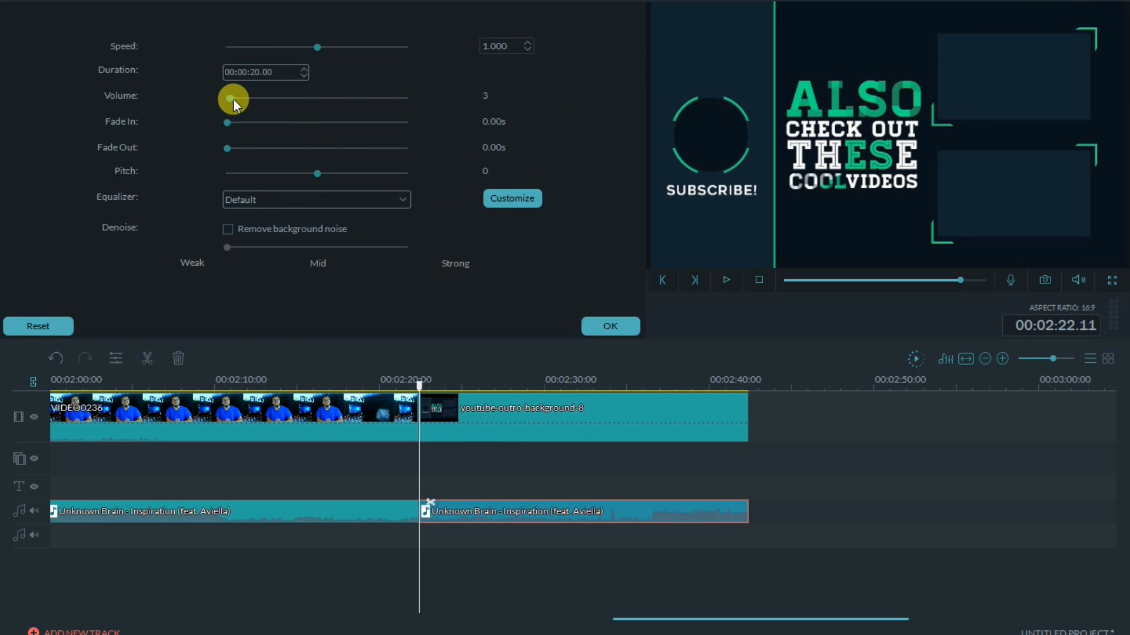
{"action": "left_click_drag", "start_coordinate": [263, 99], "coordinate": [281, 102]}
{"action": "left_click", "coordinate": [617, 327]}
Play back the change from the talking video to the outro, starting at 00:02:21.12.
{"action": "left_click", "coordinate": [538, 476]}
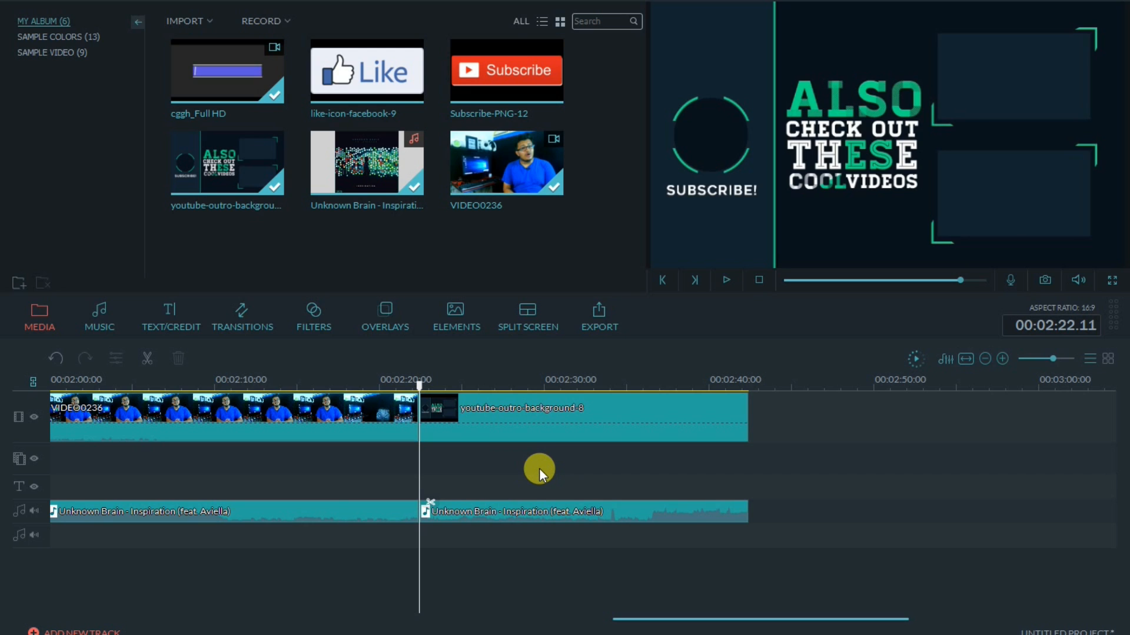
{"action": "left_click_drag", "start_coordinate": [420, 385], "coordinate": [402, 390]}
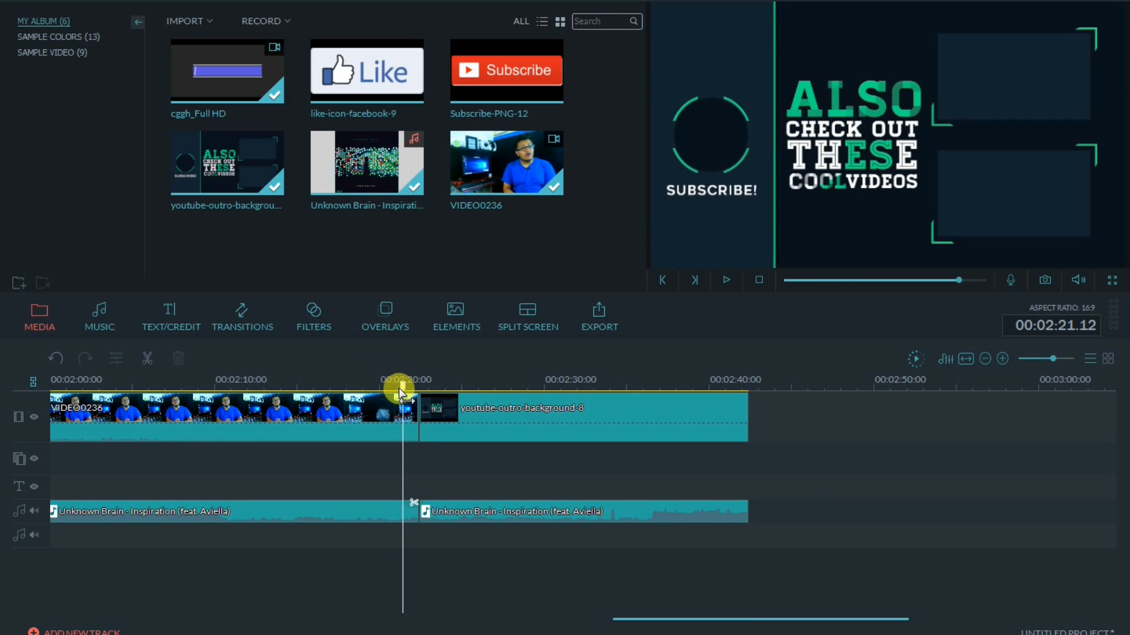
{"action": "key", "text": "space"}
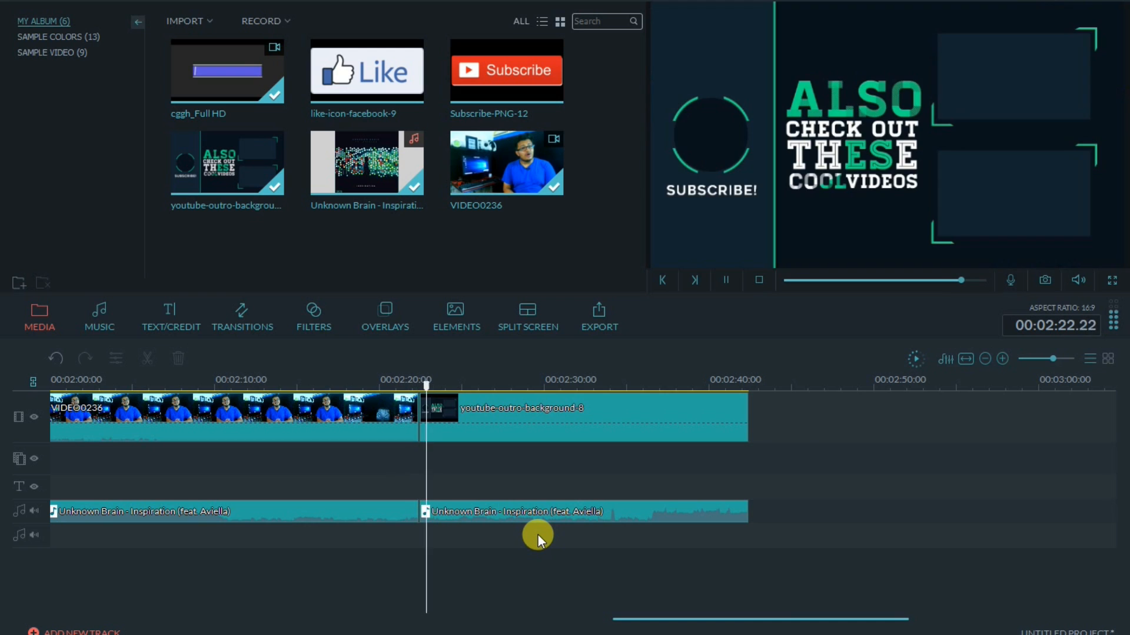
{"action": "right_click", "coordinate": [537, 534]}
{"action": "left_click", "coordinate": [531, 573]}
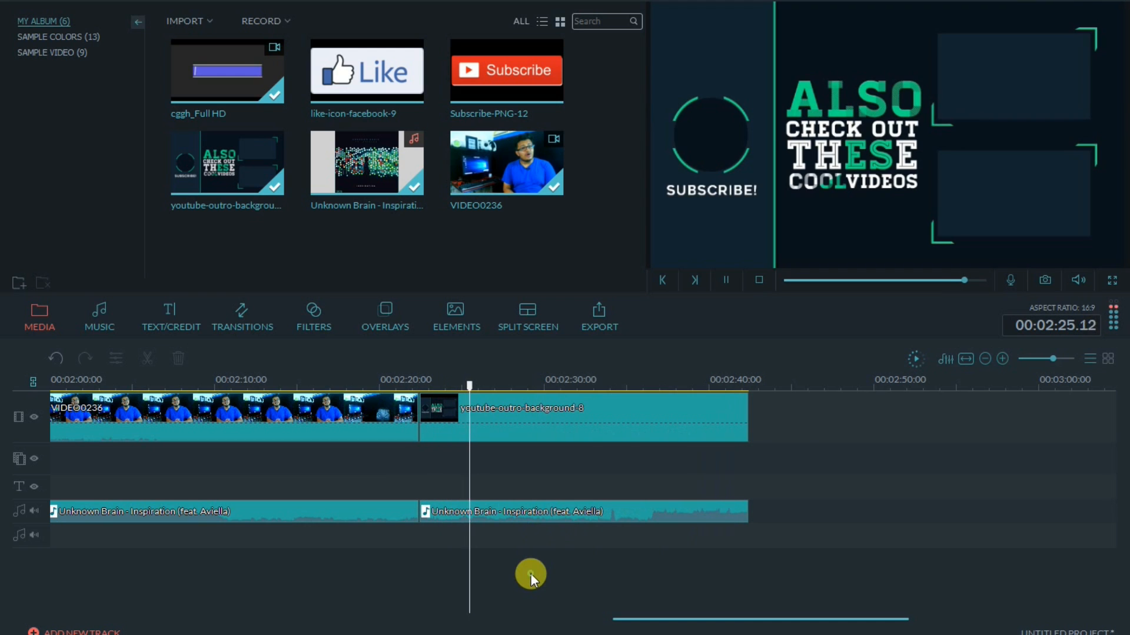
Pause the preview in the outro and return the playhead to the project start, 00:00:00.00.
{"action": "left_click", "coordinate": [726, 280]}
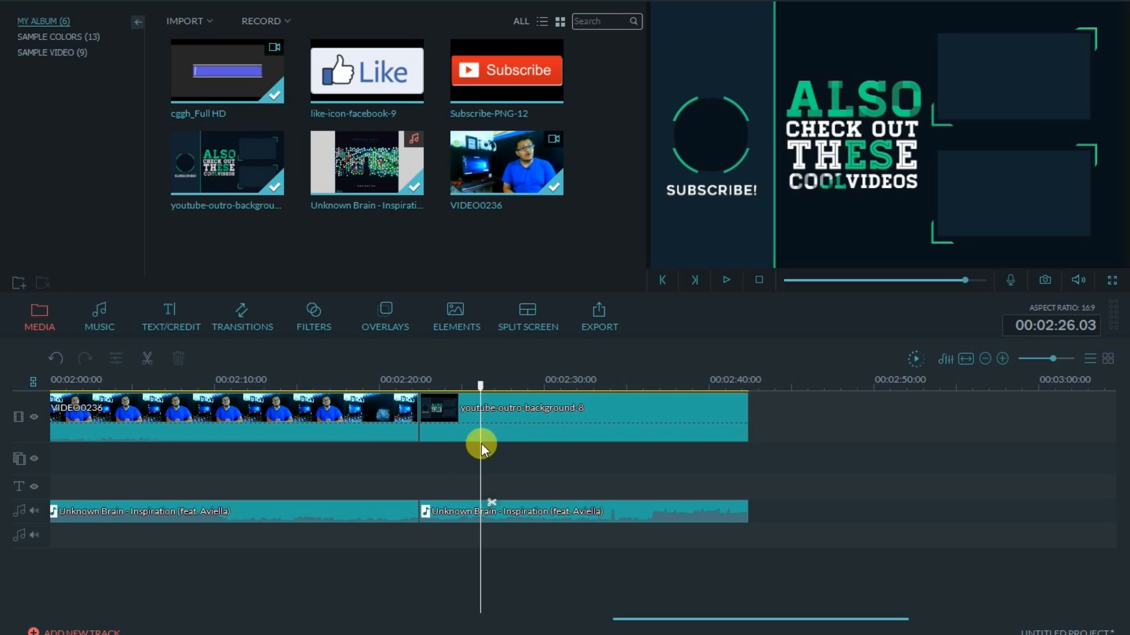
{"action": "left_click_drag", "start_coordinate": [817, 282], "coordinate": [740, 290]}
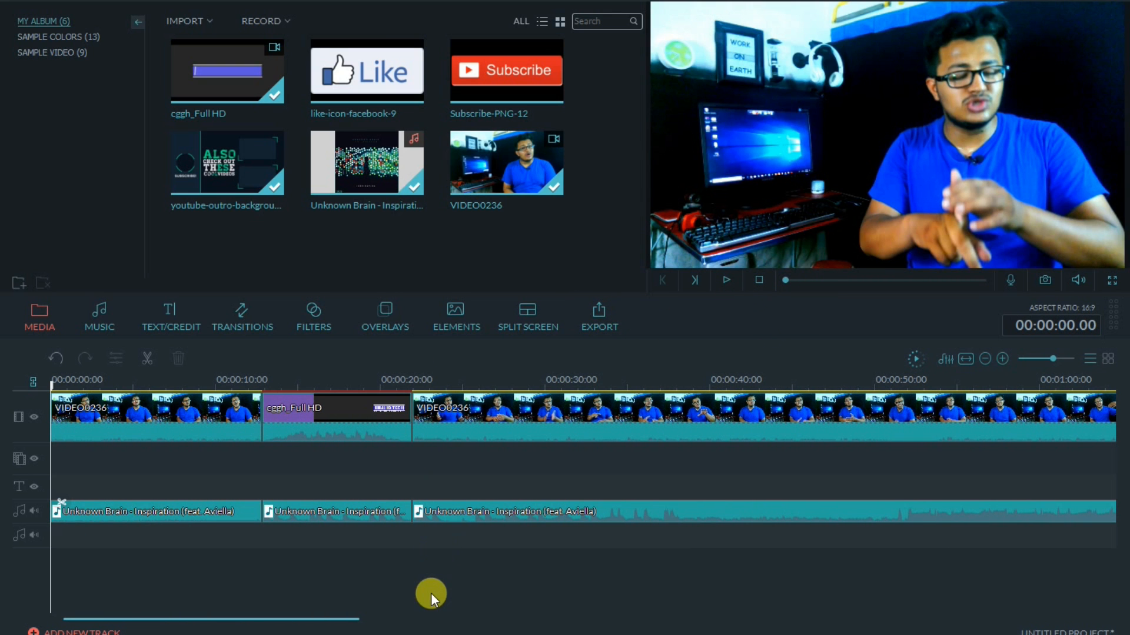
Set up an MP4 export with the H.264 (HD Optimized) video encoder and 1920 x 1080 resolution.
{"action": "left_click", "coordinate": [597, 313]}
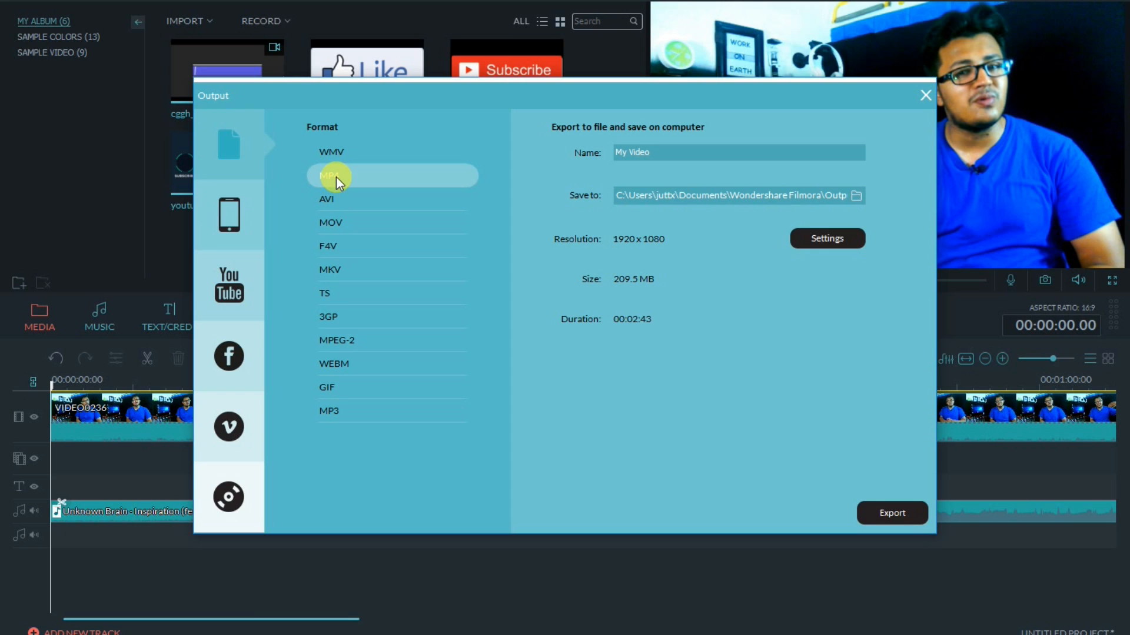
{"action": "left_click", "coordinate": [821, 237]}
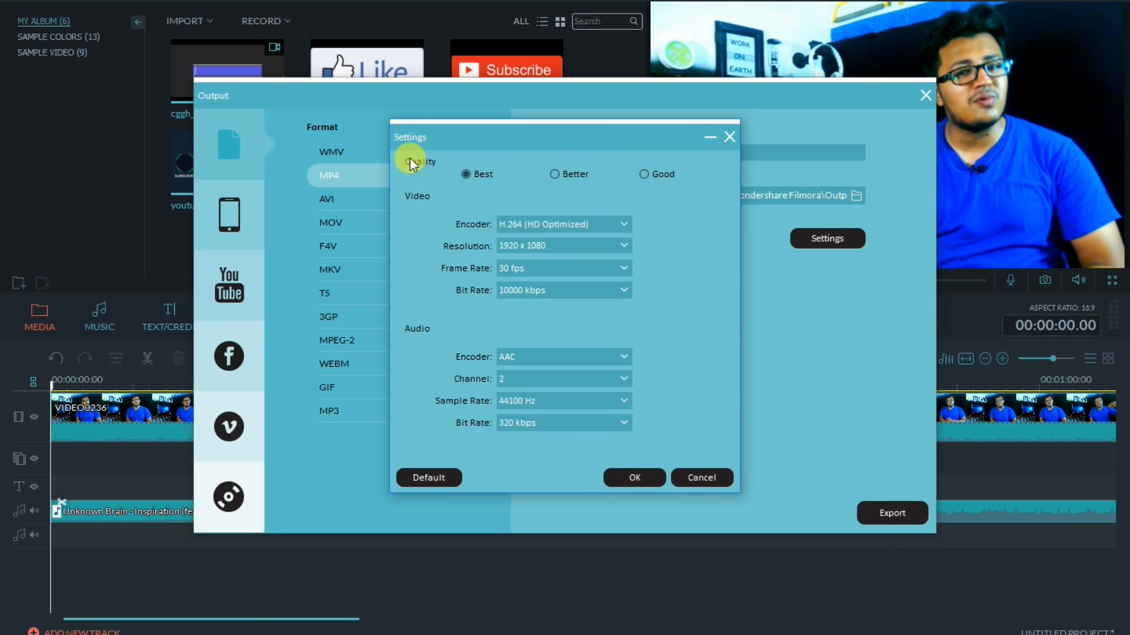
{"action": "left_click", "coordinate": [594, 231]}
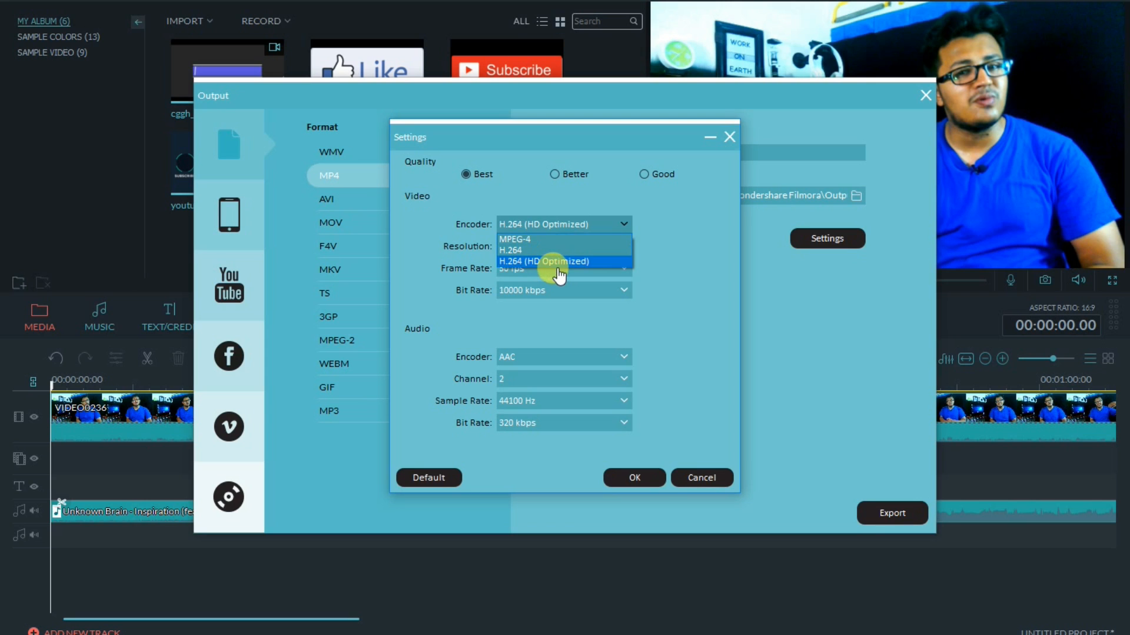
{"action": "left_click", "coordinate": [542, 261]}
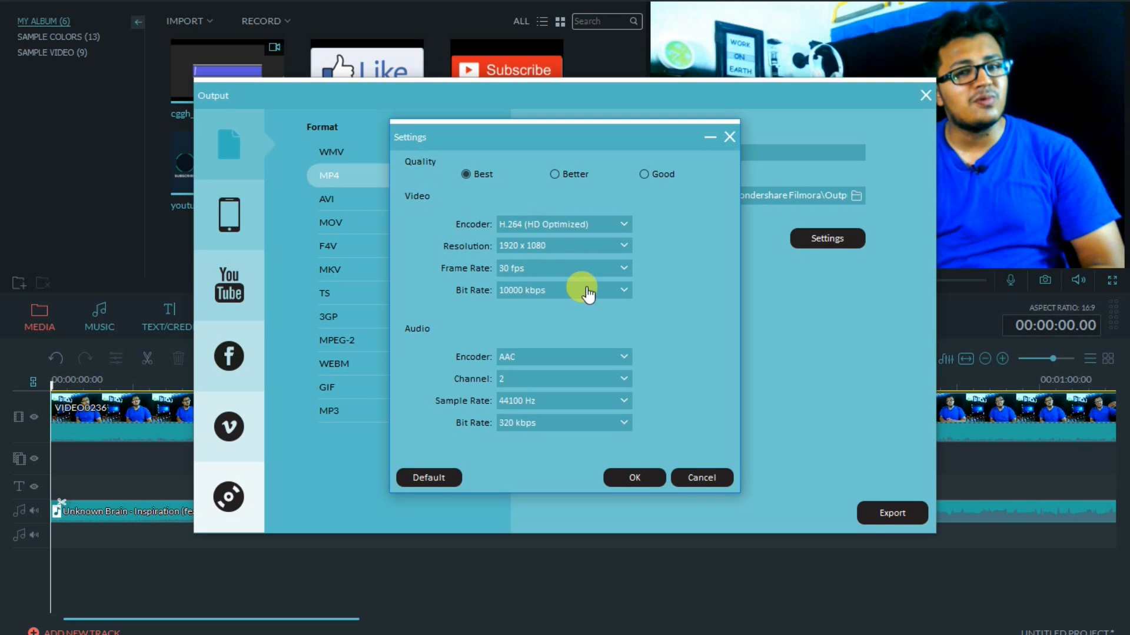
{"action": "left_click", "coordinate": [545, 246]}
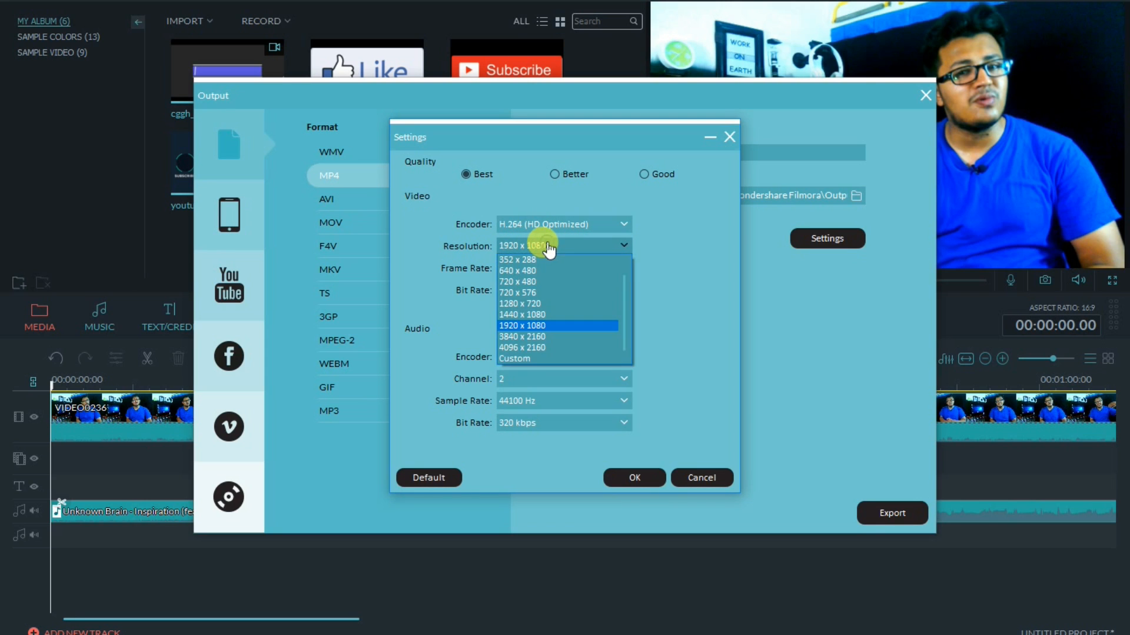
{"action": "left_click", "coordinate": [536, 326]}
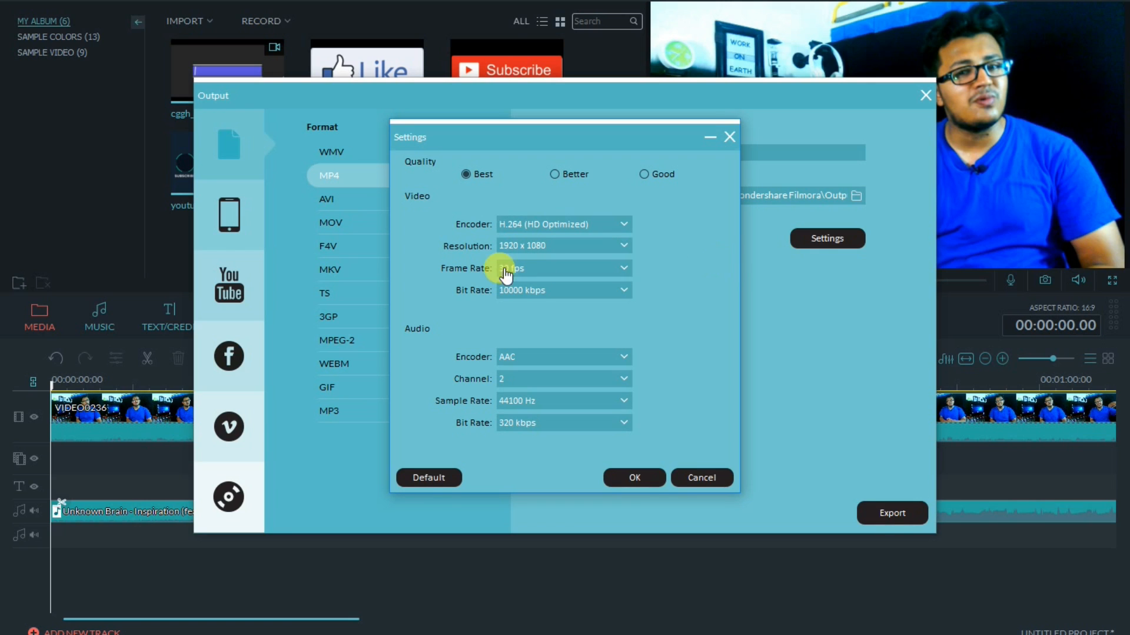
Choose a 30 fps frame rate and keep the video bit rate at 10000 kbps in the export settings.
{"action": "left_click", "coordinate": [522, 268]}
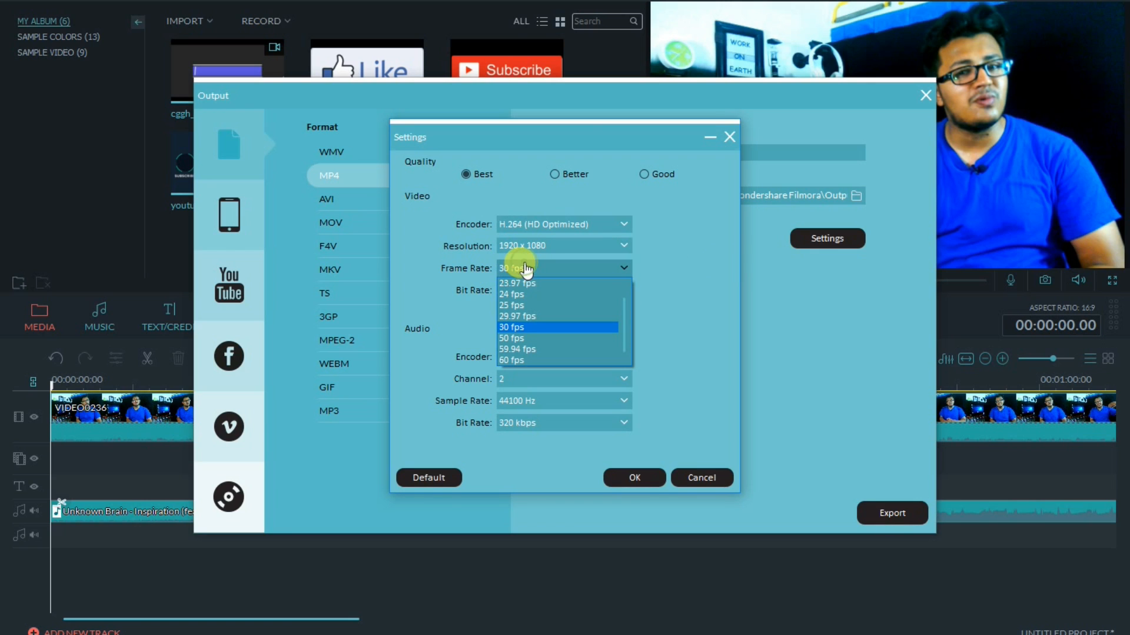
{"action": "left_click", "coordinate": [518, 327]}
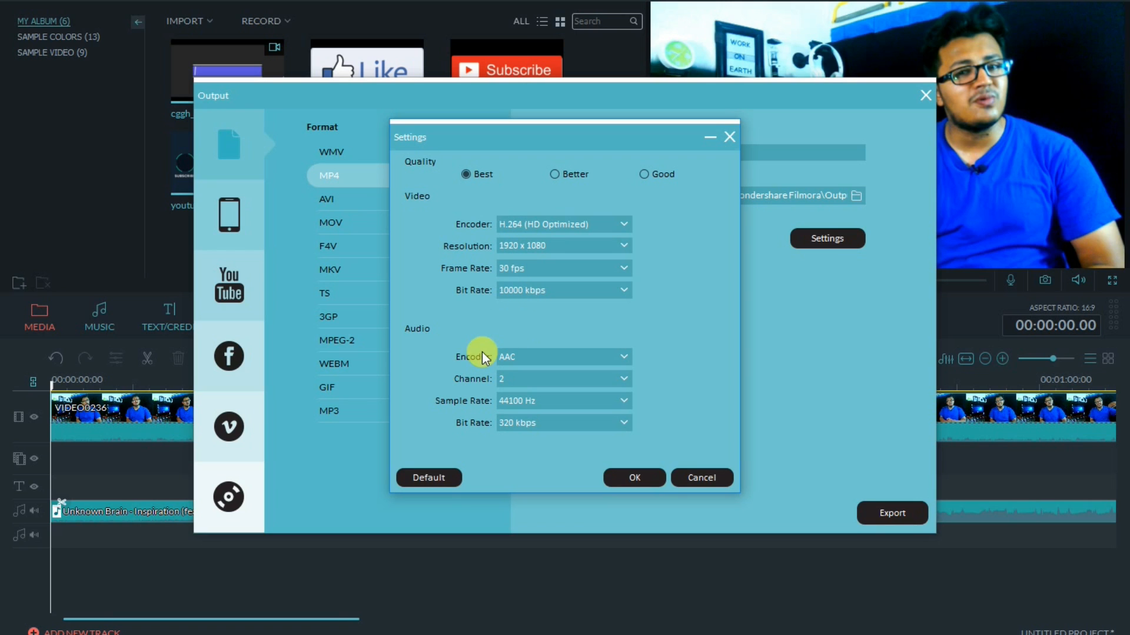
{"action": "left_click", "coordinate": [555, 291]}
{"action": "left_click", "coordinate": [554, 291]}
{"action": "left_click", "coordinate": [555, 291]}
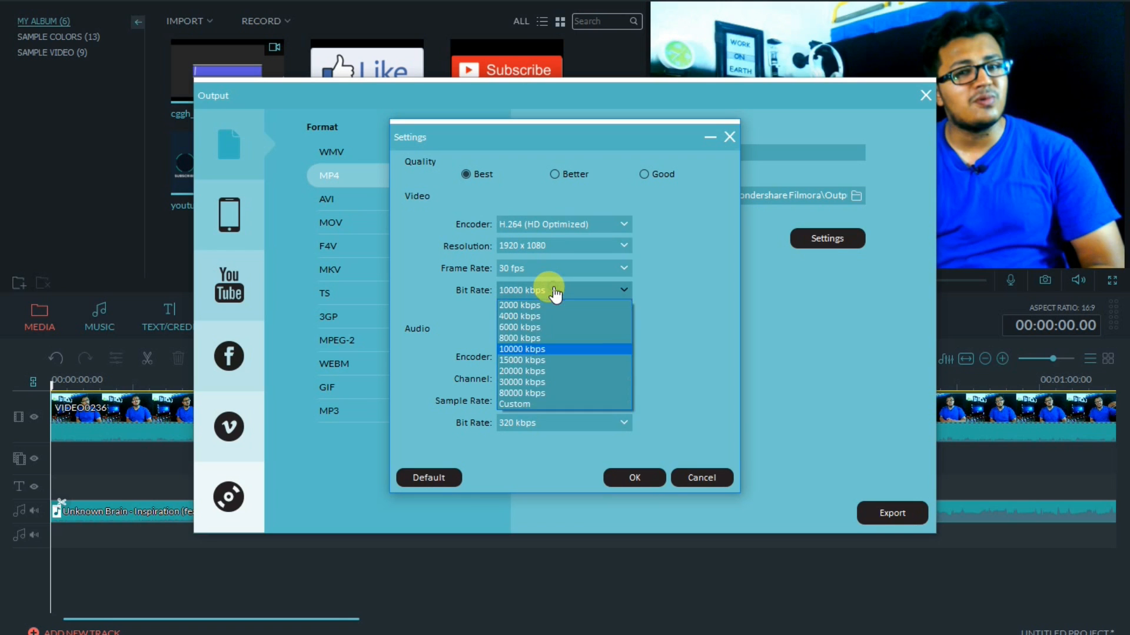
{"action": "left_click", "coordinate": [554, 291]}
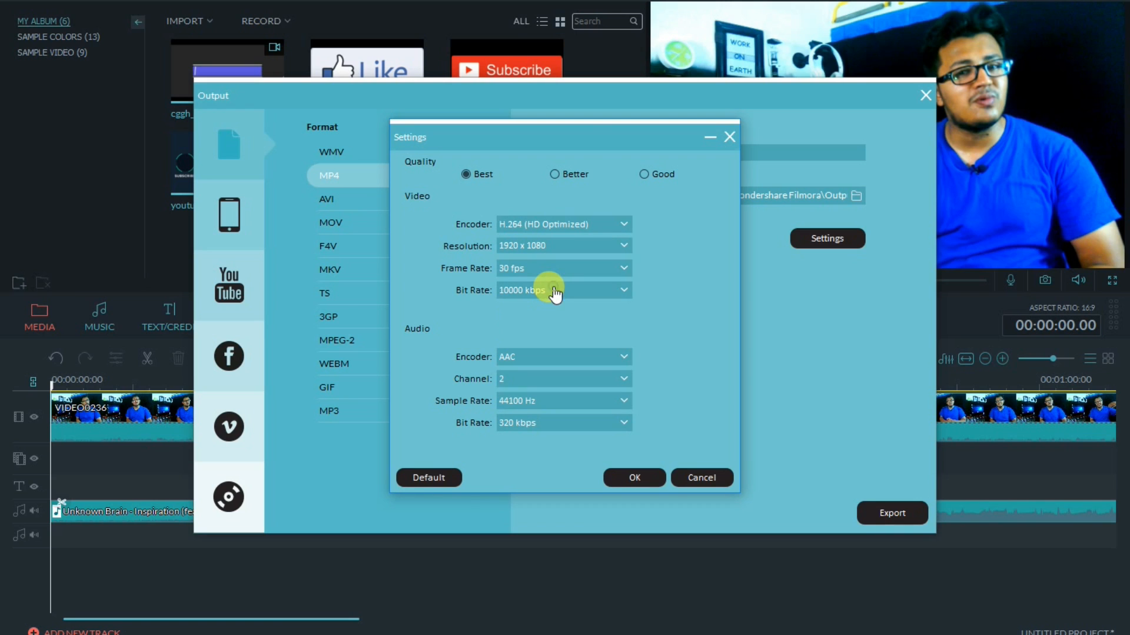
Set the export audio to AAC with 6 channels and a 320 kbps bit rate, and accept the settings.
{"action": "left_click", "coordinate": [537, 357]}
{"action": "left_click", "coordinate": [538, 357]}
{"action": "left_click", "coordinate": [541, 380]}
{"action": "left_click", "coordinate": [539, 381]}
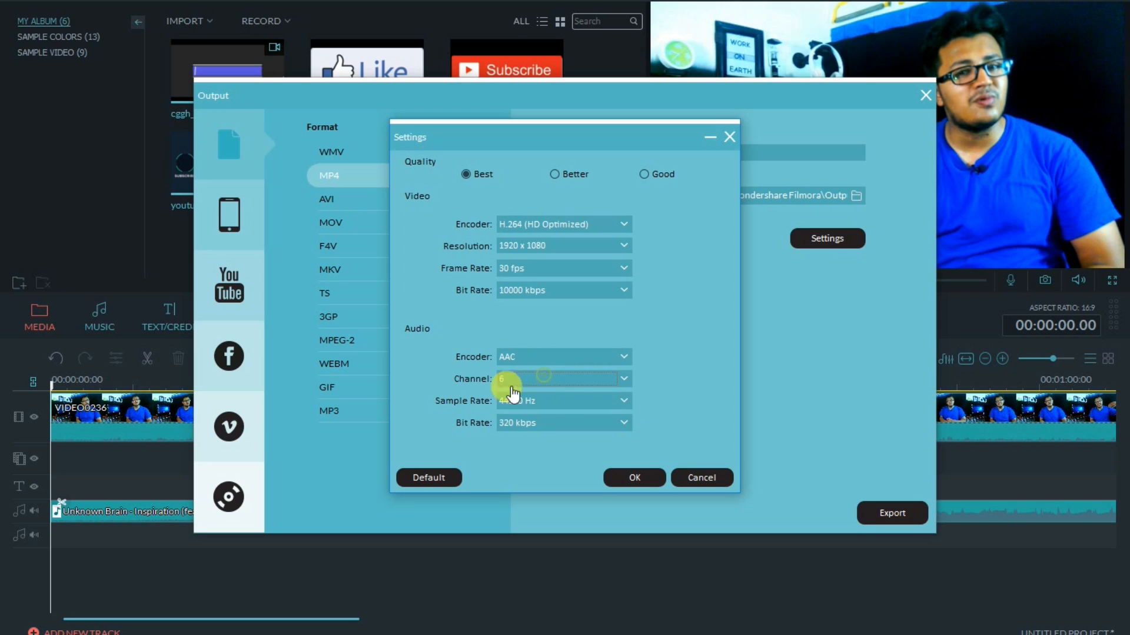
{"action": "left_click", "coordinate": [530, 428]}
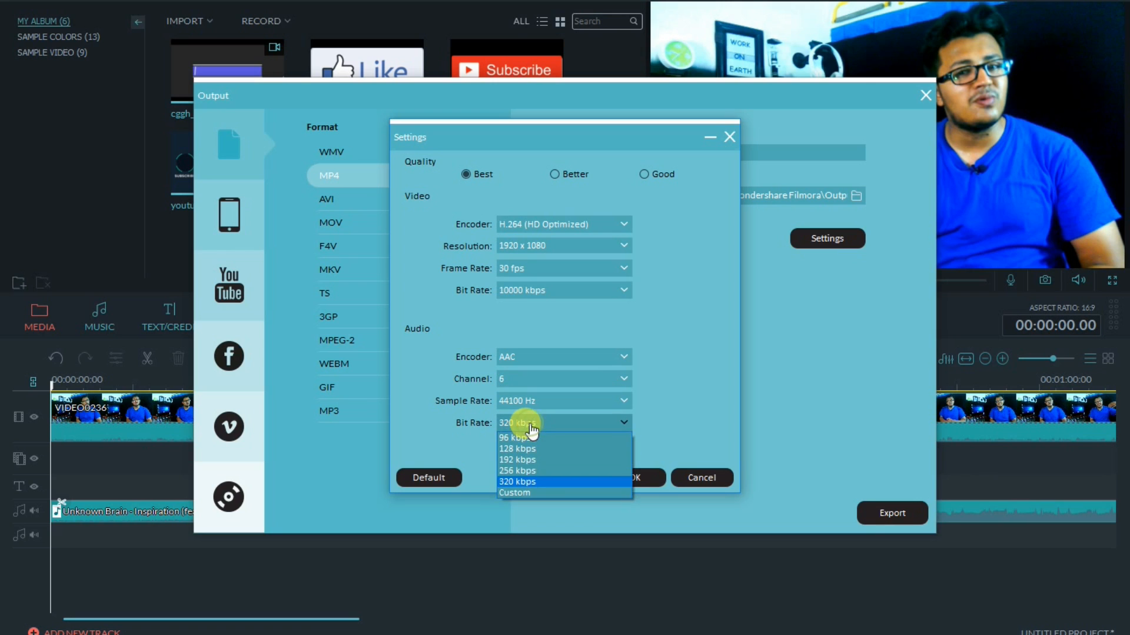
{"action": "left_click", "coordinate": [520, 482]}
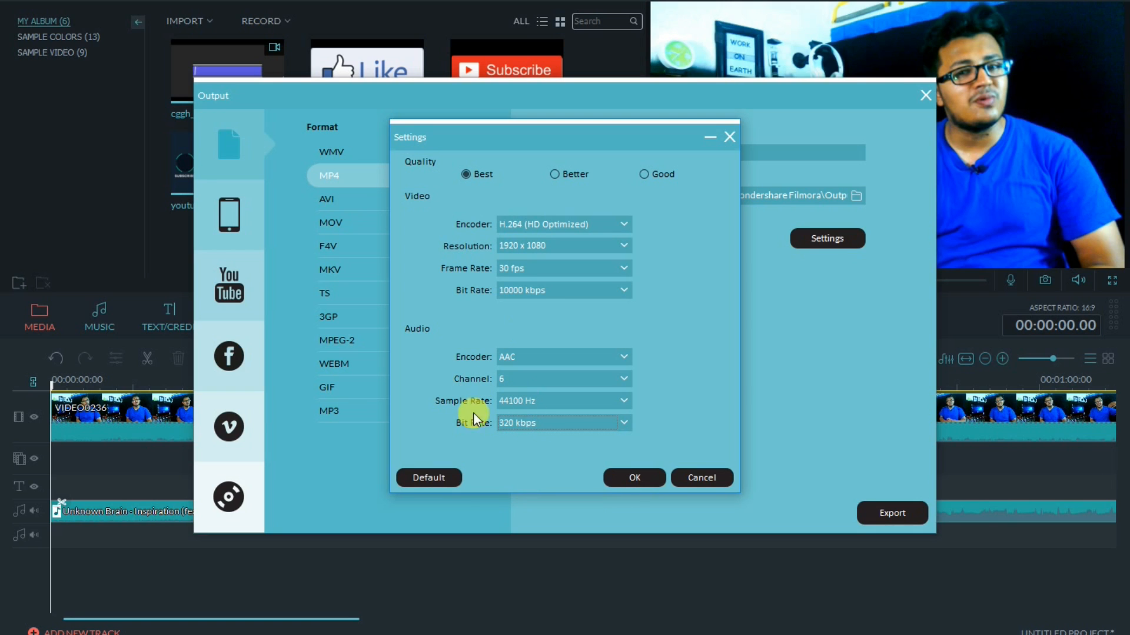
{"action": "left_click", "coordinate": [628, 478]}
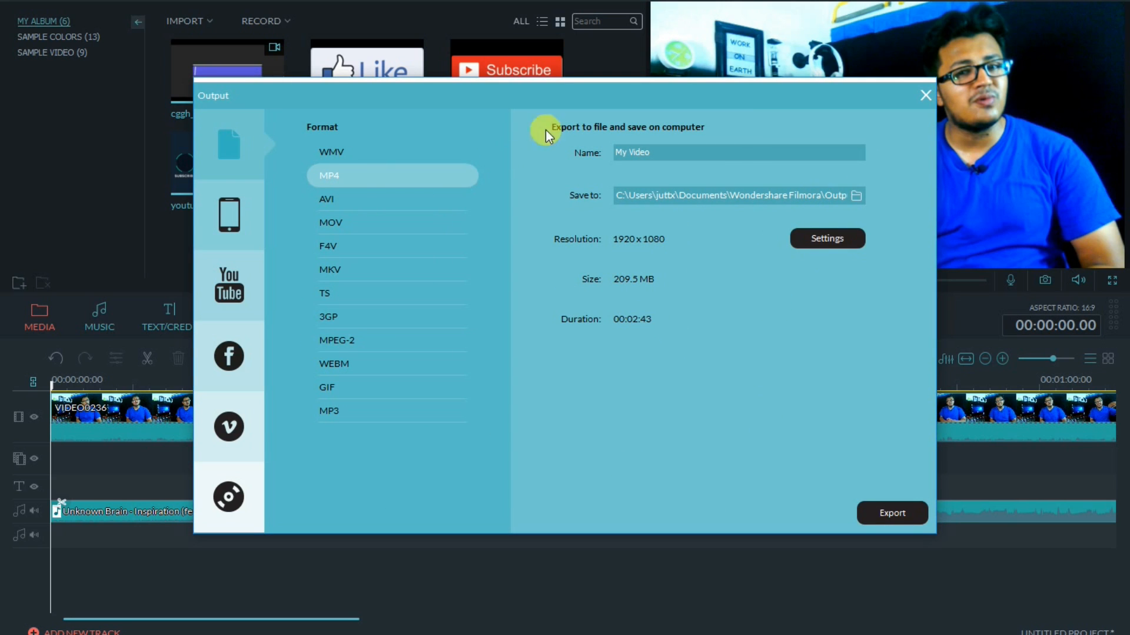
Start exporting the project to the computer as an MP4 file named My Video.
{"action": "left_click_drag", "start_coordinate": [672, 159], "coordinate": [560, 151]}
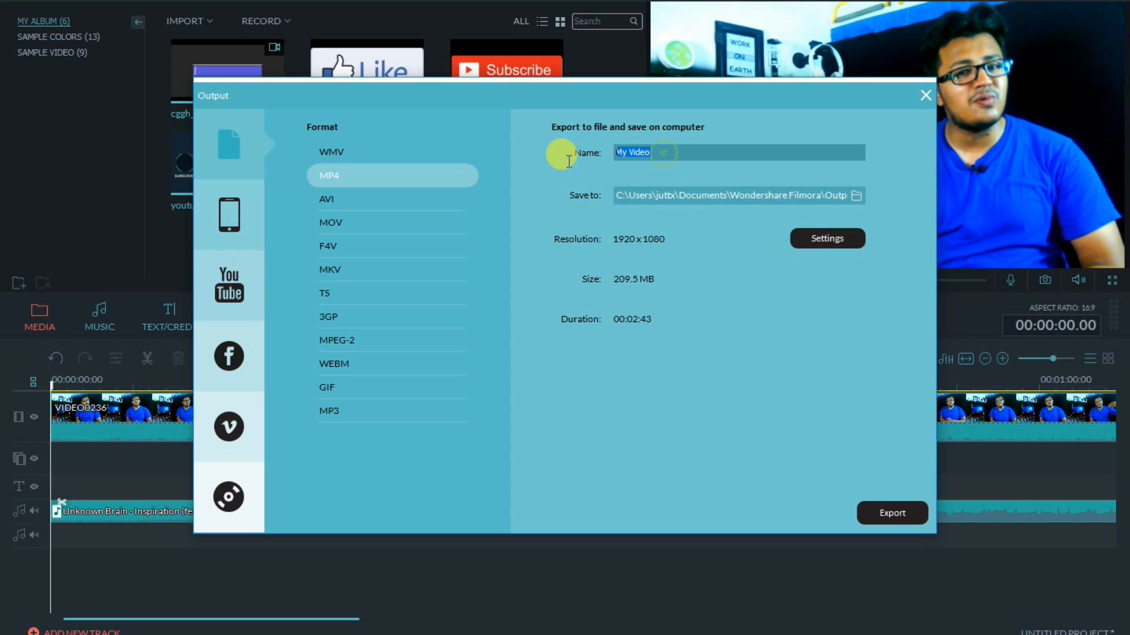
{"action": "key", "text": "BackSpace"}
{"action": "left_click", "coordinate": [919, 517]}
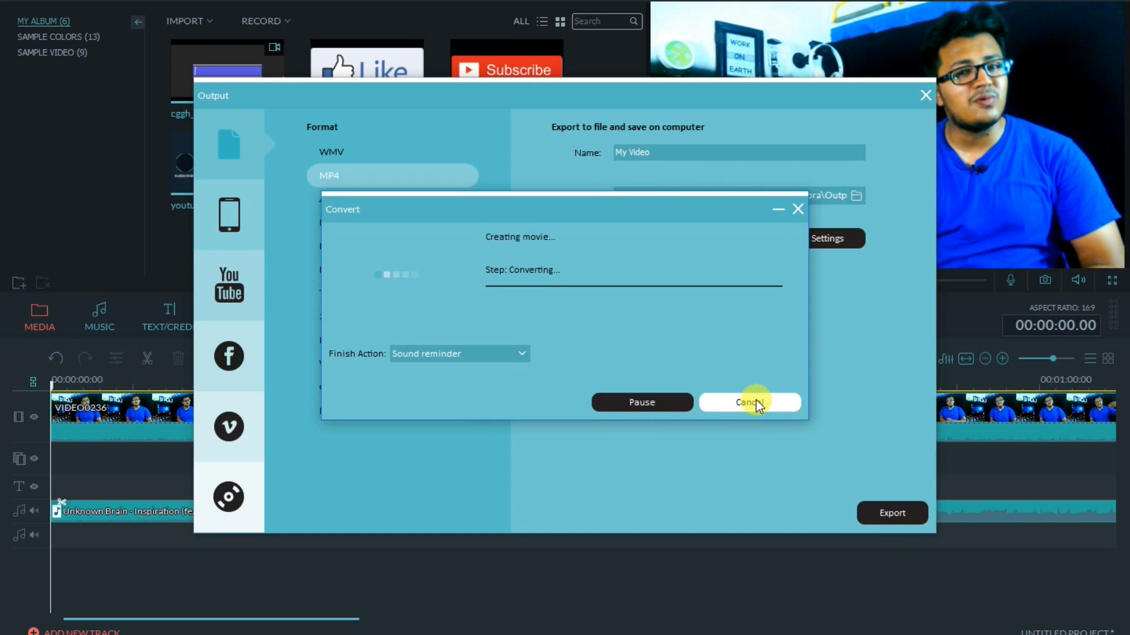
Cancel the running conversion and close the Output dialog.
{"action": "left_click", "coordinate": [757, 400]}
{"action": "left_click", "coordinate": [530, 353]}
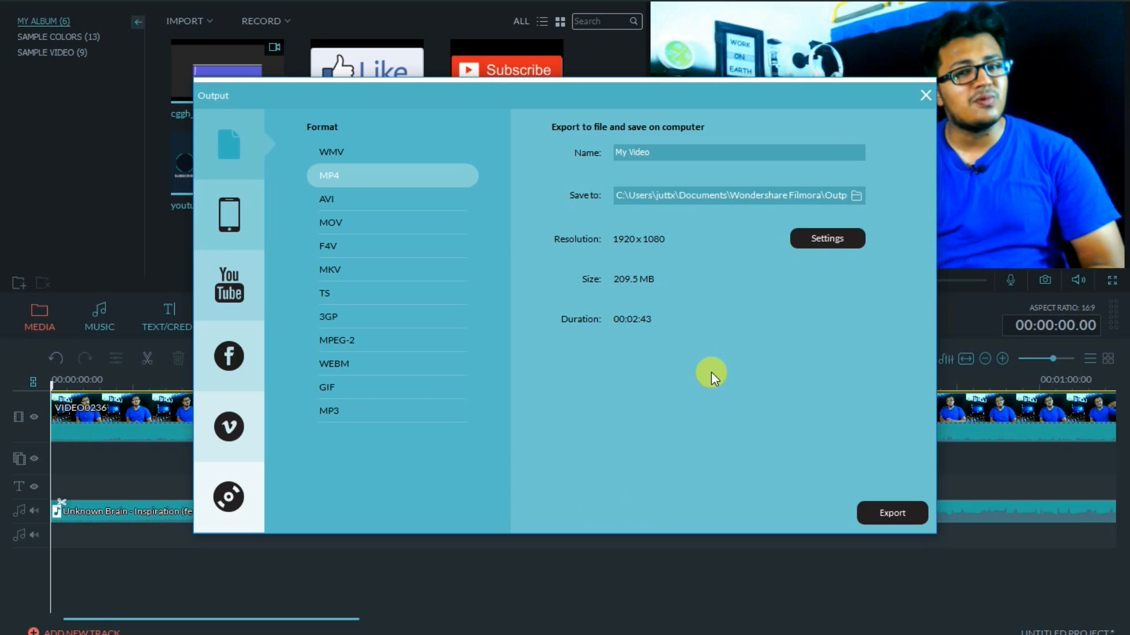
{"action": "left_click", "coordinate": [924, 89]}
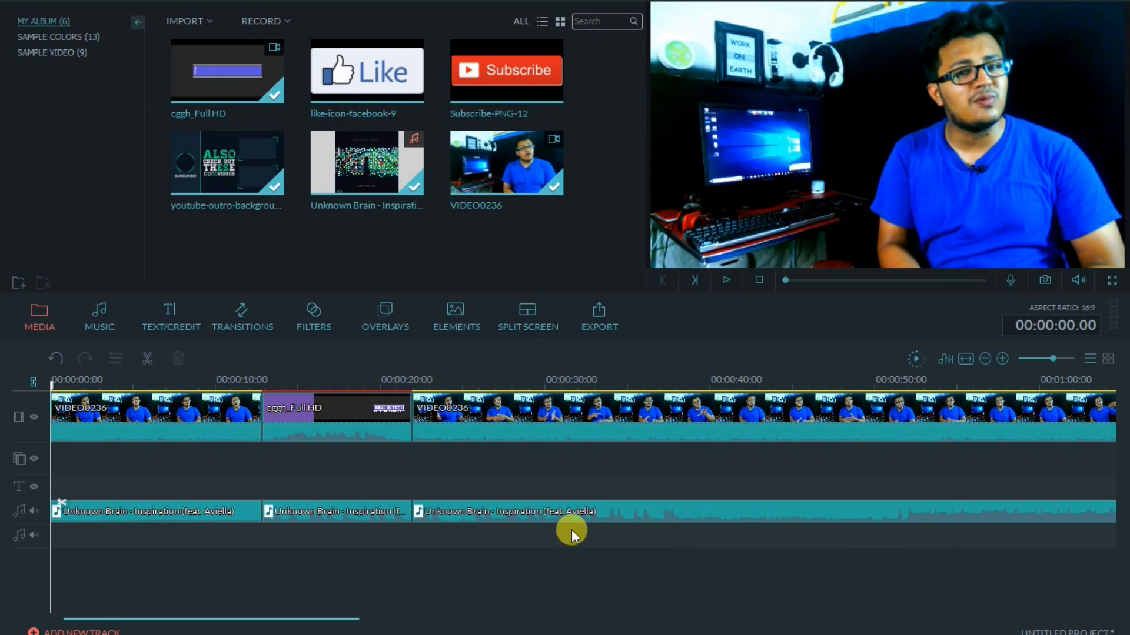